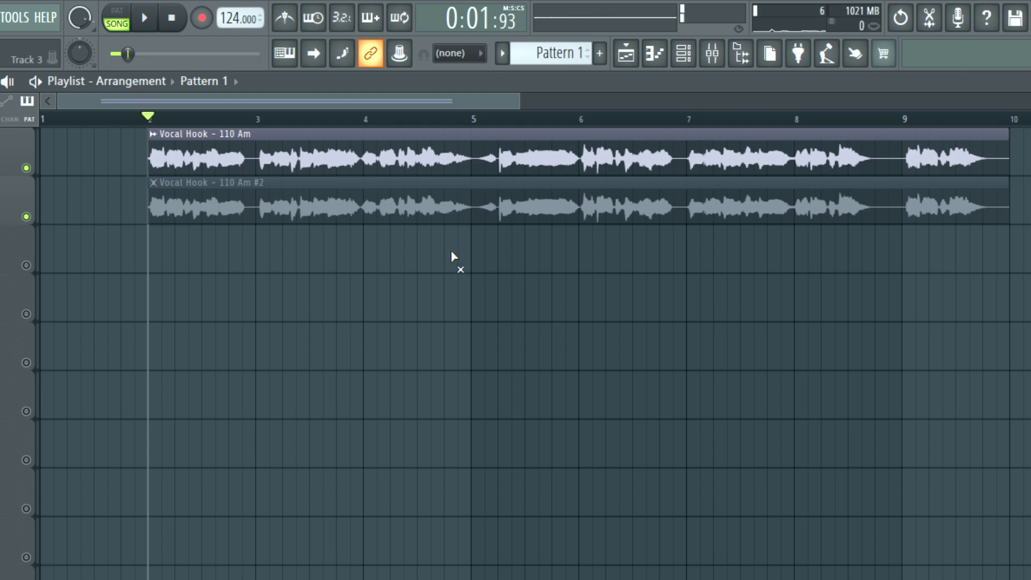
- Mute the upper vocal hook clip, unmute the "Vocal Hook - 110 Am #2" clip, and play it back
{"action": "left_click", "coordinate": [502, 151]}
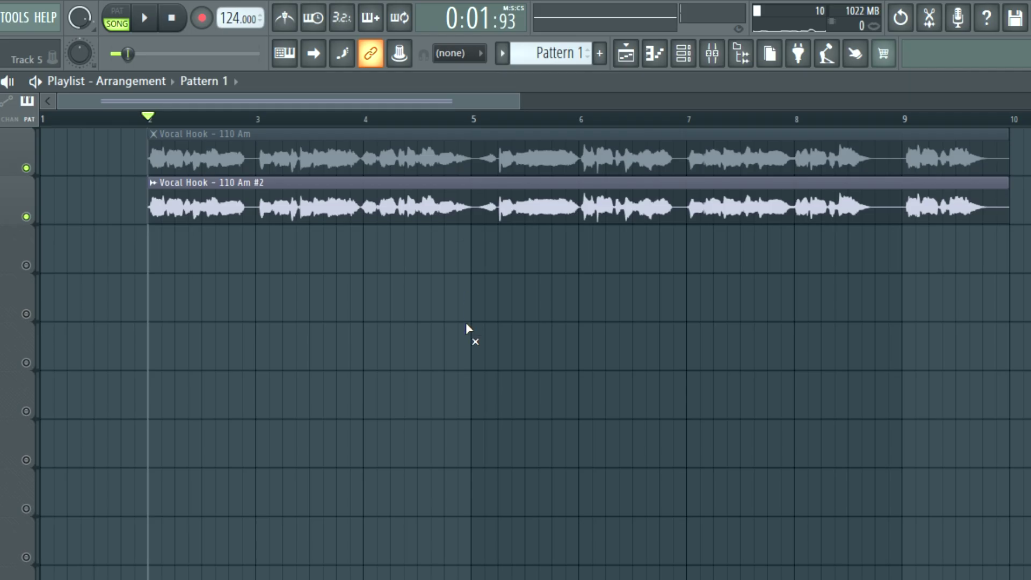
{"action": "key", "text": "space"}
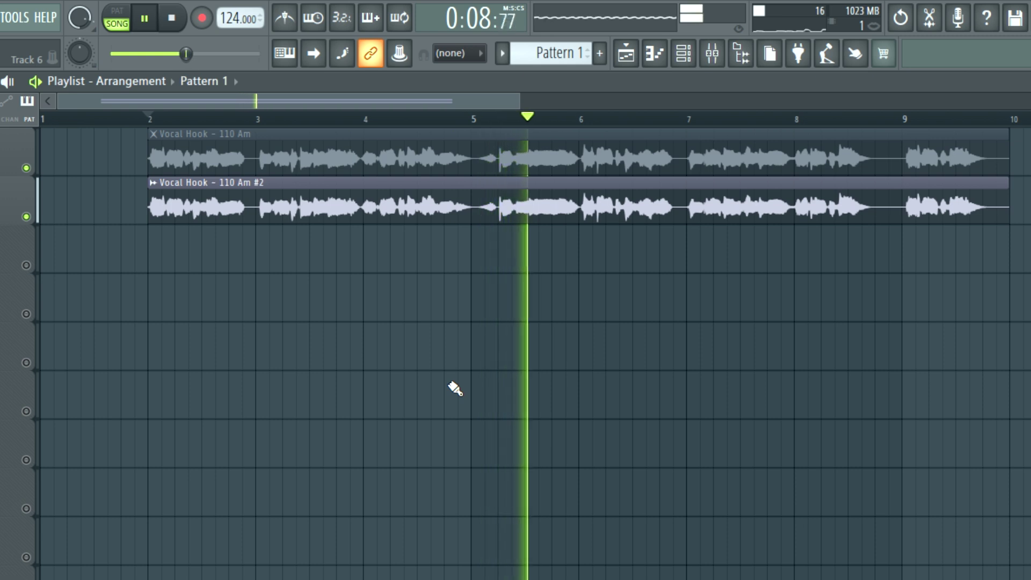
{"action": "key", "text": "space"}
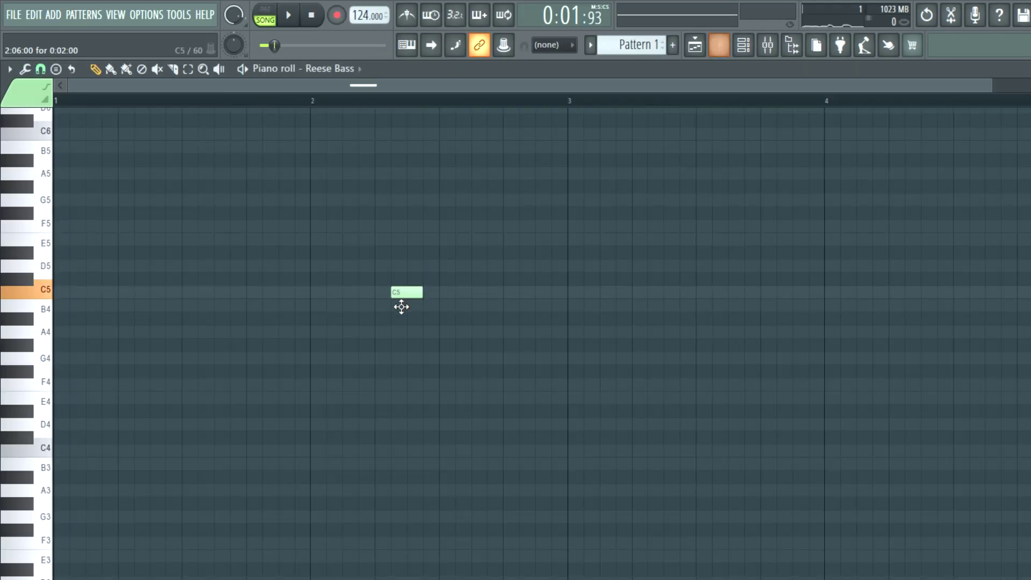
- Enter one-bar Reese Bass notes, G4 in bar 1 and F4 in bar 2, and play them against the vocal
{"action": "left_click_drag", "start_coordinate": [401, 302], "coordinate": [156, 390]}
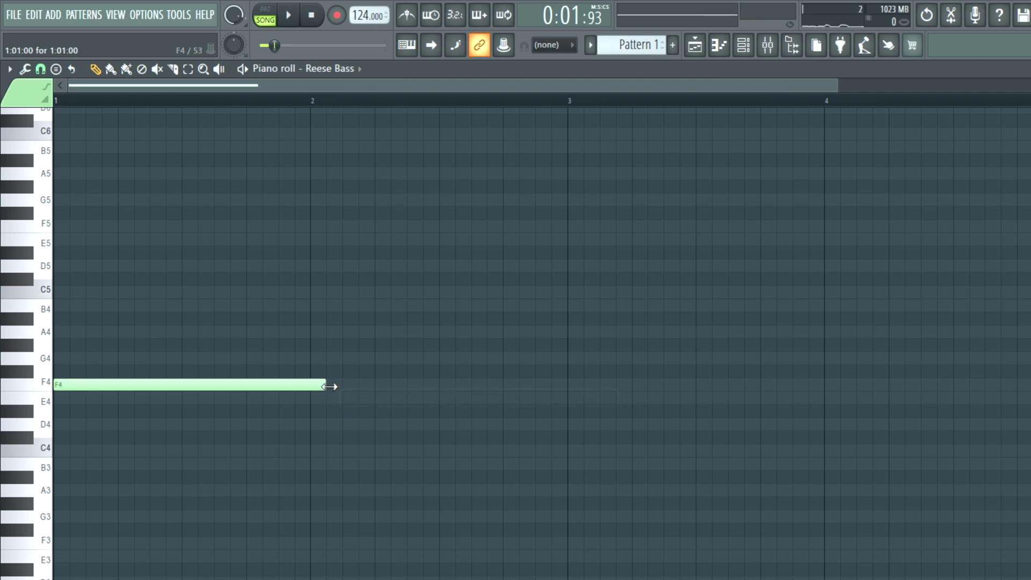
{"action": "key", "text": "space"}
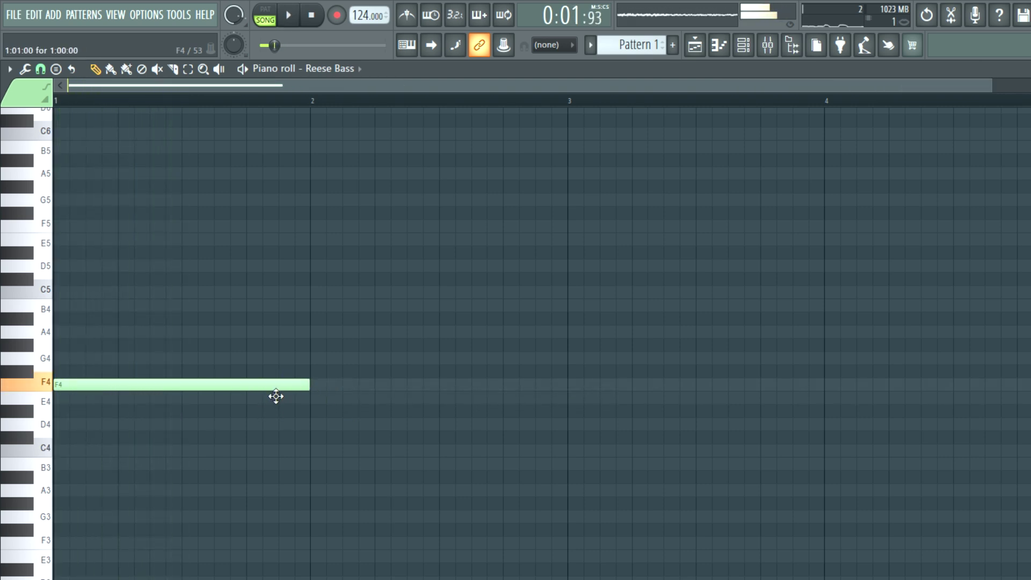
{"action": "left_click", "coordinate": [321, 402]}
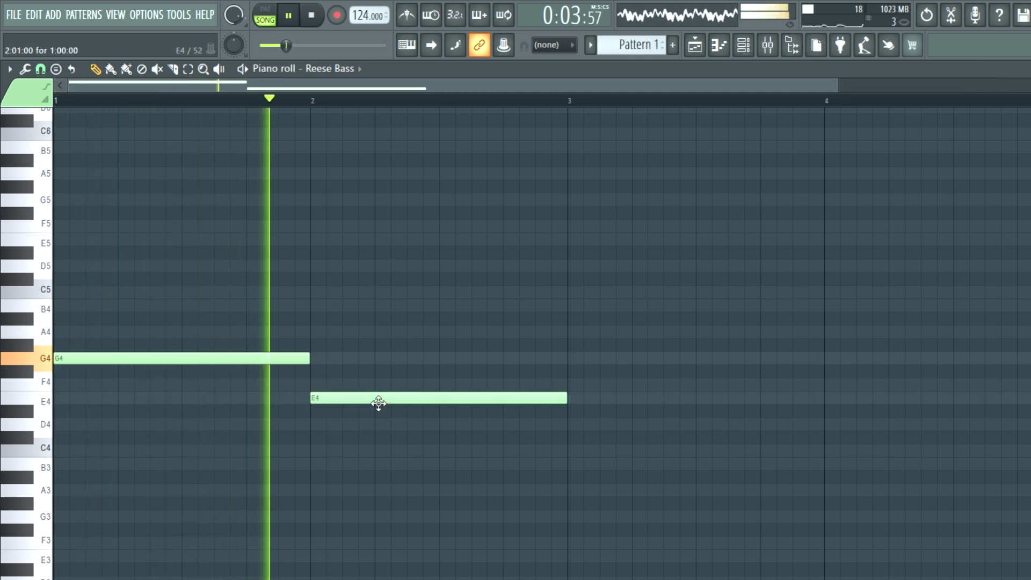
{"action": "left_click_drag", "start_coordinate": [377, 403], "coordinate": [381, 388]}
{"action": "key", "text": "space"}
{"action": "key", "text": "space"}
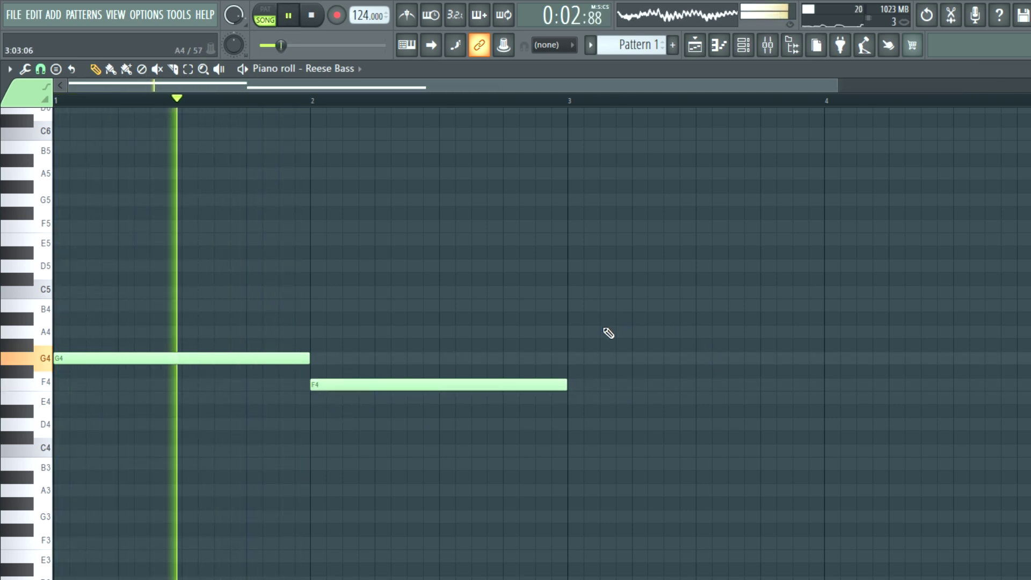
- Continue the Reese Bass line with A#4 in bar 2, F4 in bar 3, and C5 ending on a short D5 in bar 4
{"action": "left_click", "coordinate": [573, 333]}
{"action": "key", "text": "space"}
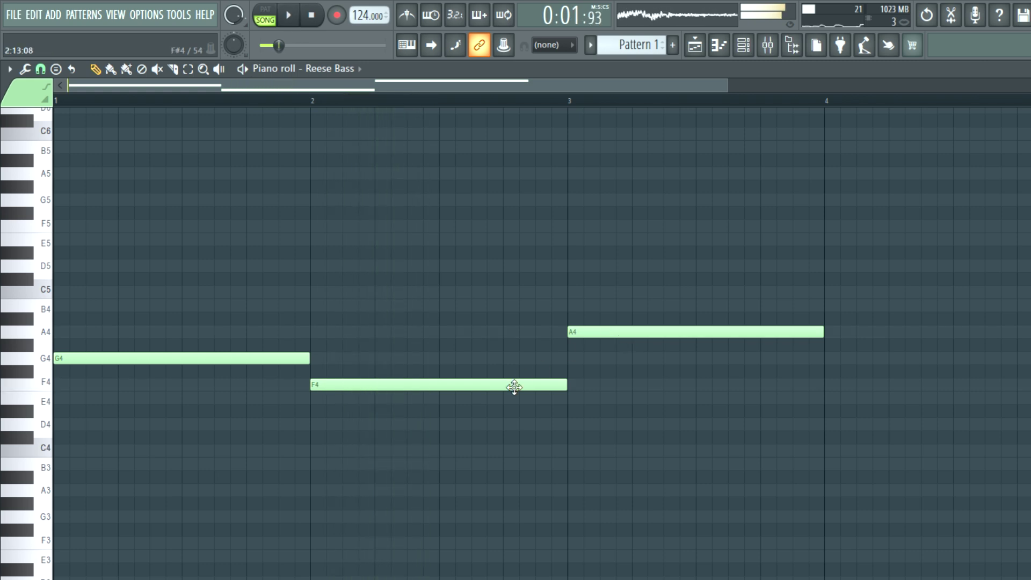
{"action": "right_click", "coordinate": [490, 379]}
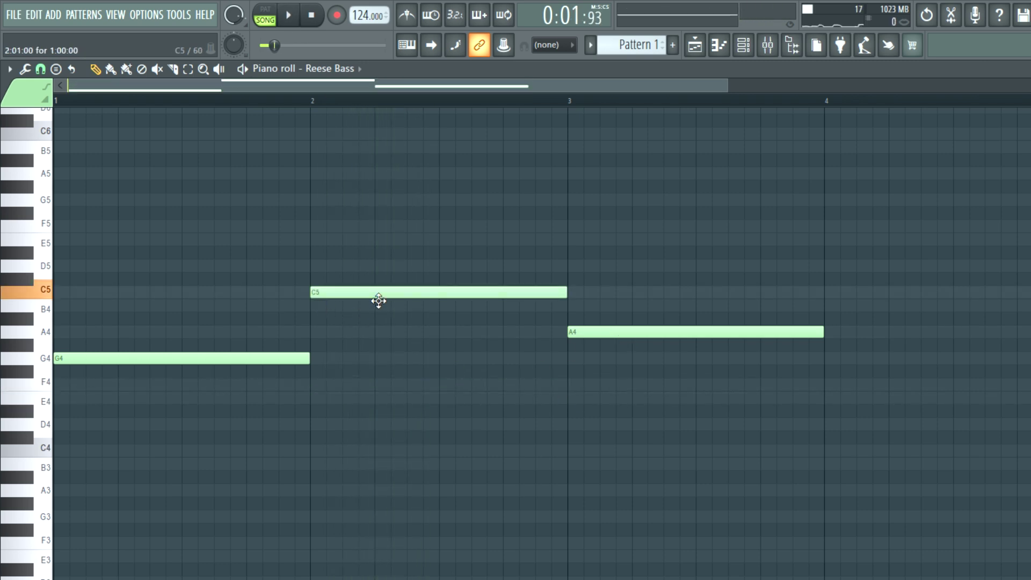
{"action": "left_click_drag", "start_coordinate": [379, 301], "coordinate": [377, 331]}
{"action": "left_click_drag", "start_coordinate": [611, 346], "coordinate": [612, 398]}
{"action": "key", "text": "space"}
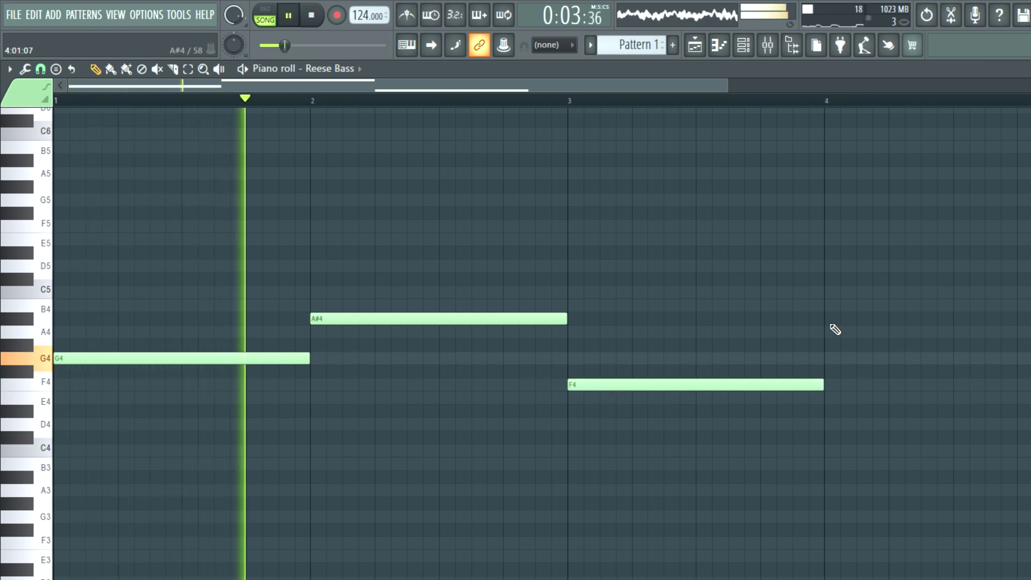
{"action": "left_click", "coordinate": [836, 294]}
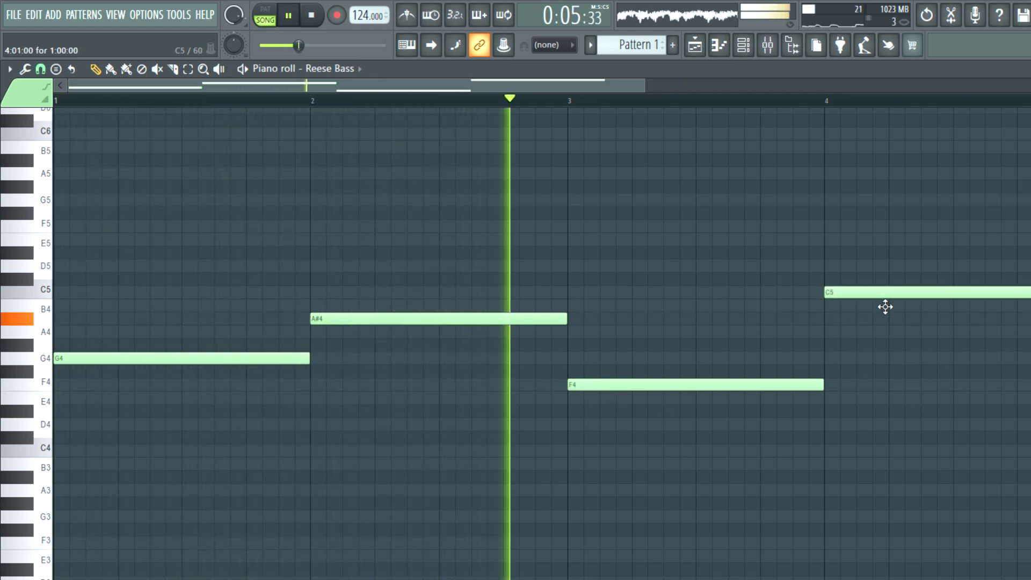
{"action": "left_click_drag", "start_coordinate": [646, 86], "coordinate": [792, 93]}
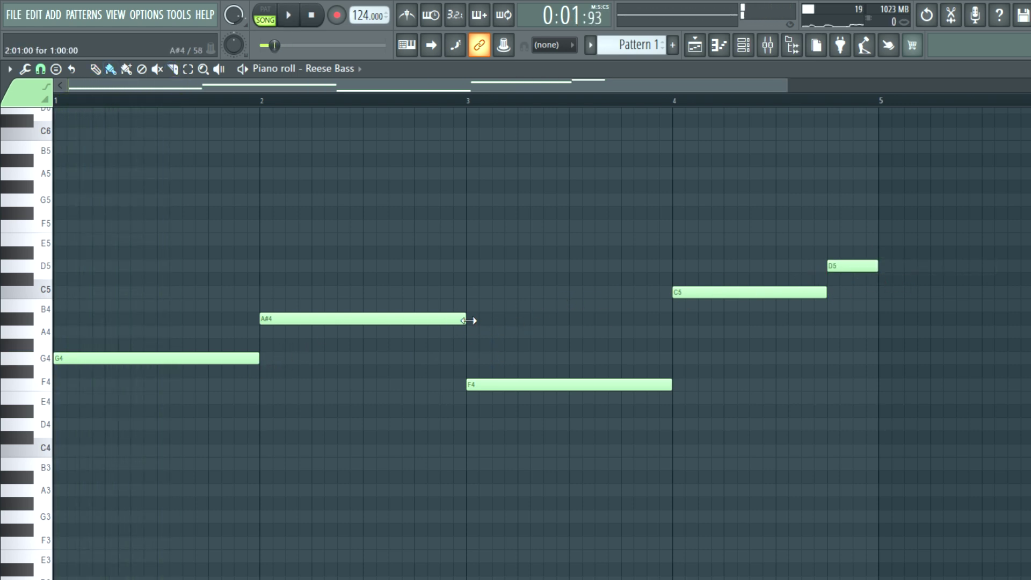
- Shorten the bar 2 A#4 and bar 3 F4, and end each of those bars with a short A4 note
{"action": "left_click_drag", "start_coordinate": [369, 330], "coordinate": [549, 348]}
{"action": "left_click_drag", "start_coordinate": [467, 316], "coordinate": [467, 341]}
{"action": "right_click", "coordinate": [497, 334]}
{"action": "left_click_drag", "start_coordinate": [671, 391], "coordinate": [646, 388]}
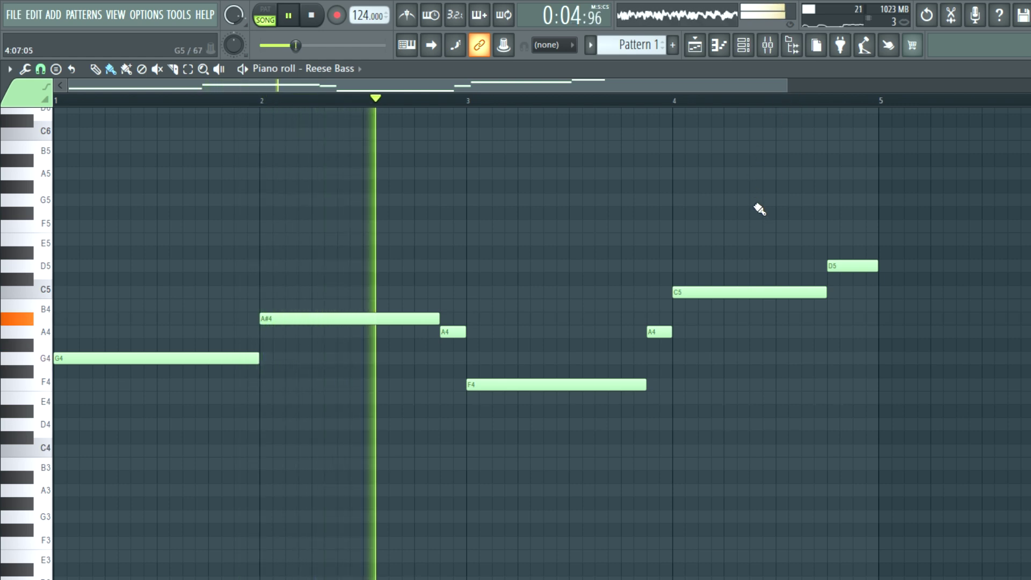
- Duplicate the whole four-bar Reese Bass line into bars 5 to 8, and return to the playlist
{"action": "key", "text": "ctrl+a"}
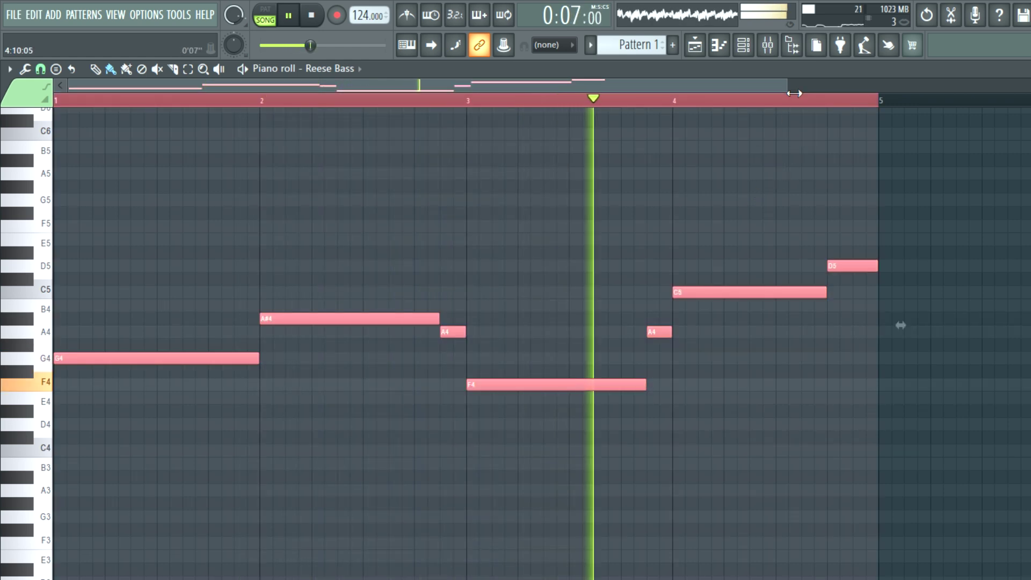
{"action": "key", "text": "ctrl+b"}
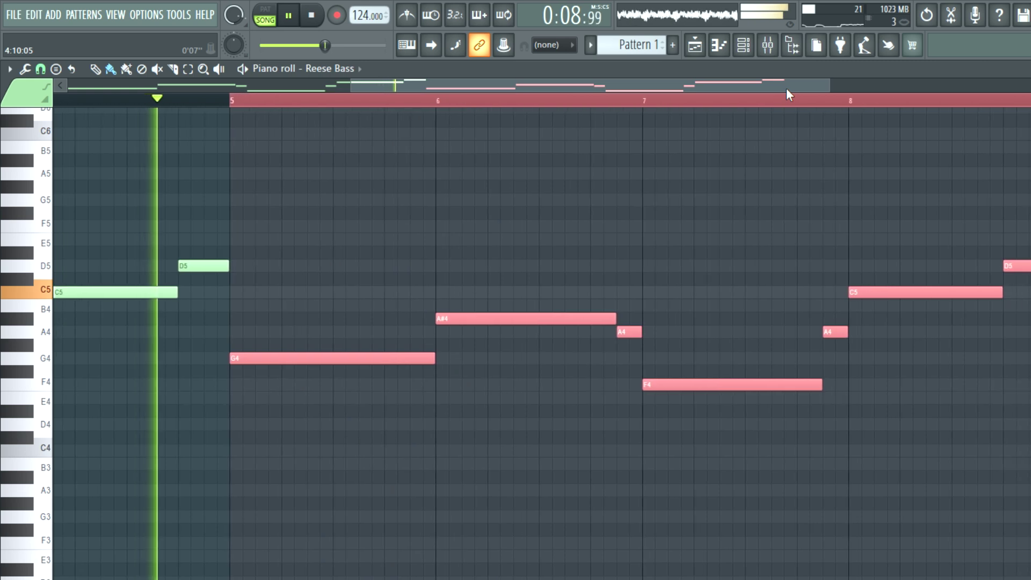
{"action": "key", "text": "F7"}
{"action": "key", "text": "F6"}
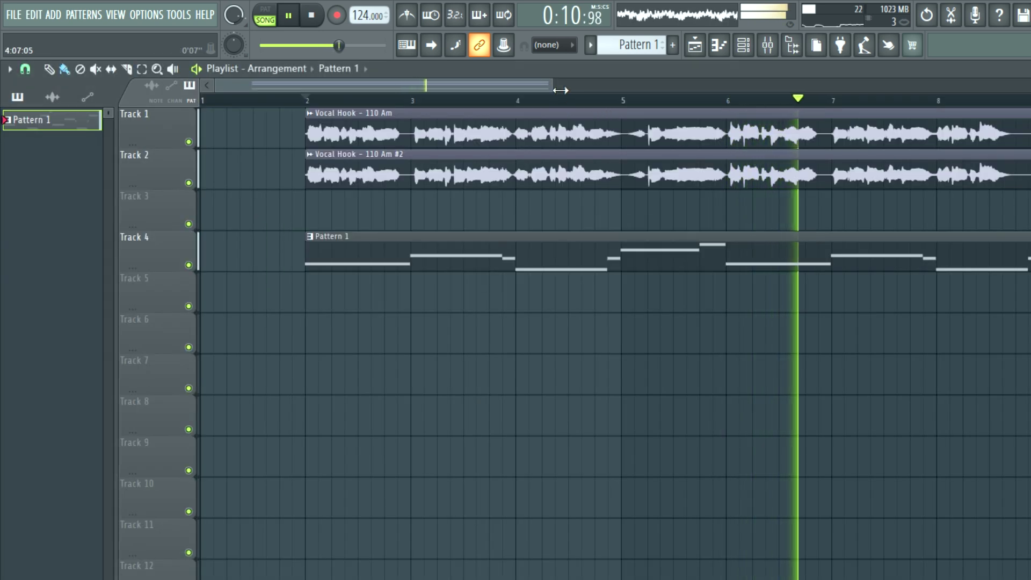
{"action": "scroll", "coordinate": [640, 455], "scroll_direction": "down", "scroll_amount": 2}
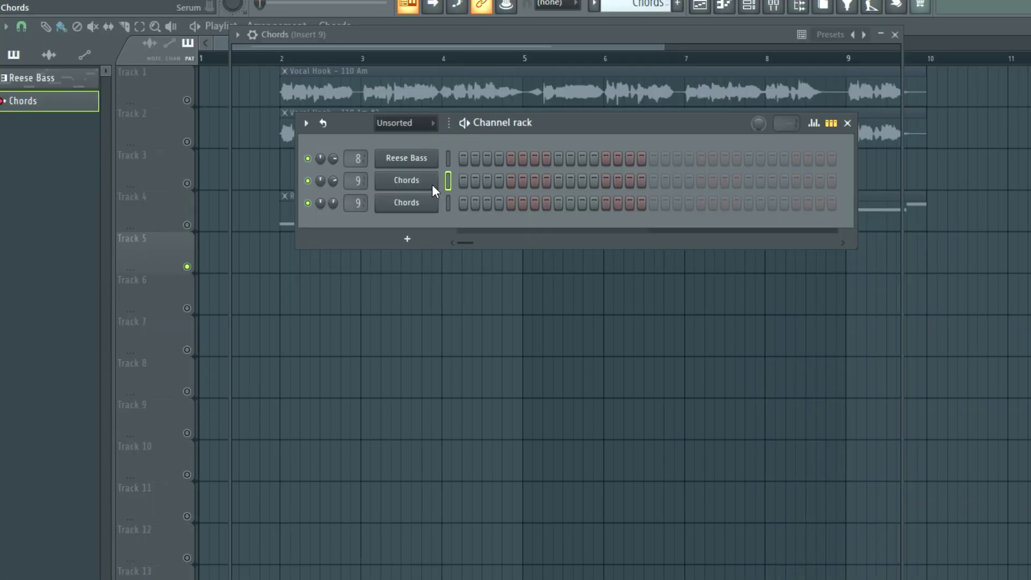
- Open the Chords channel's Serum synth and audition its CHORDS - Mesto 04 preset
{"action": "left_click", "coordinate": [430, 185]}
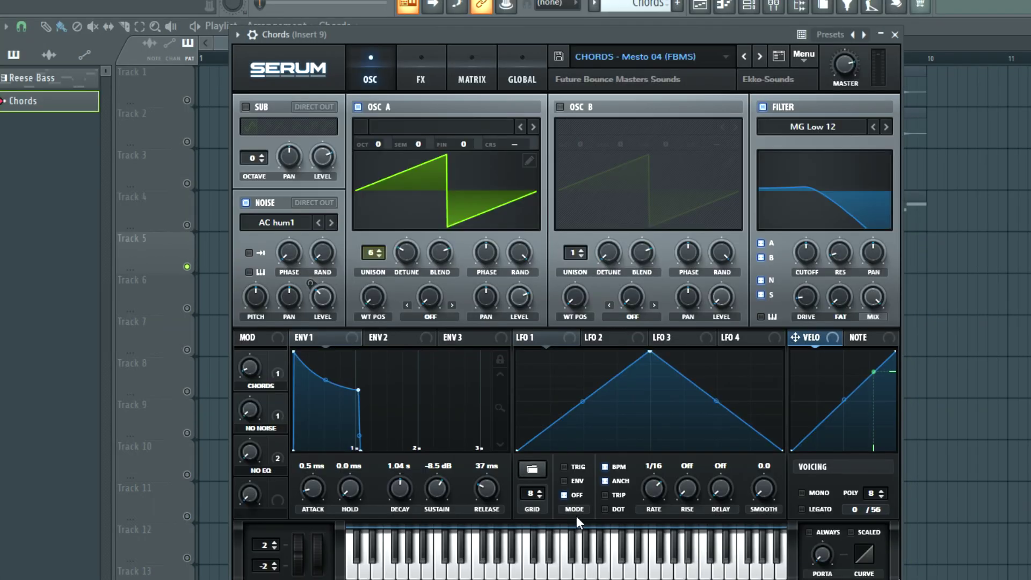
{"action": "left_click", "coordinate": [605, 478]}
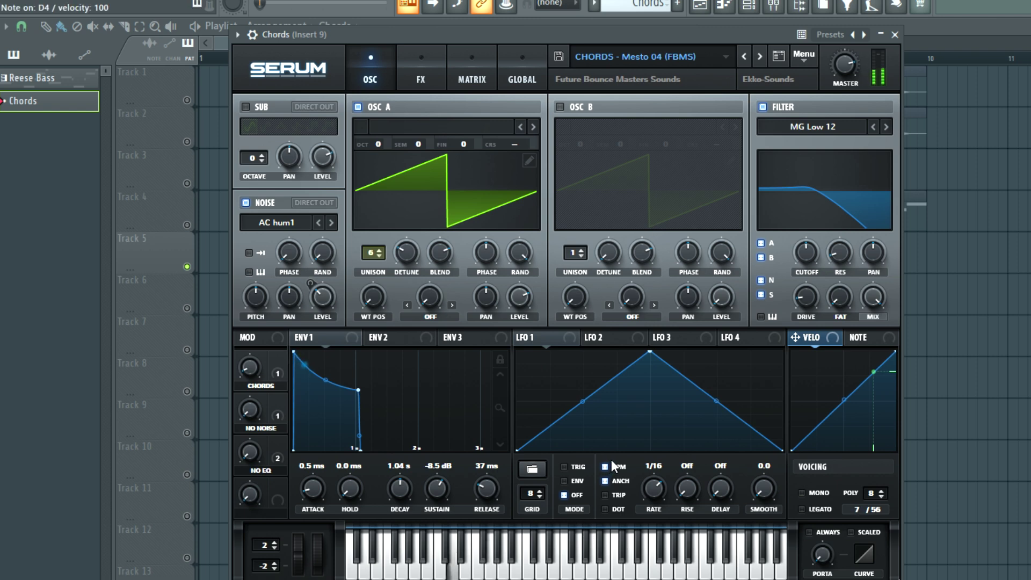
{"action": "key", "text": "Escape"}
- In the Chords piano roll, lower the bass notes an octave and layer a copy one octave above them
{"action": "left_click", "coordinate": [459, 184]}
{"action": "key", "text": "ctrl+a"}
{"action": "key", "text": "ctrl+Down"}
{"action": "double_click", "coordinate": [104, 61]}
{"action": "key", "text": "ctrl+a"}
{"action": "key", "text": "ctrl+c"}
{"action": "key", "text": "ctrl+v"}
{"action": "key", "text": "ctrl+Up"}
{"action": "key", "text": "space"}
{"action": "left_click_drag", "start_coordinate": [885, 43], "coordinate": [518, 46]}
{"action": "key", "text": "space"}
{"action": "double_click", "coordinate": [218, 61]}
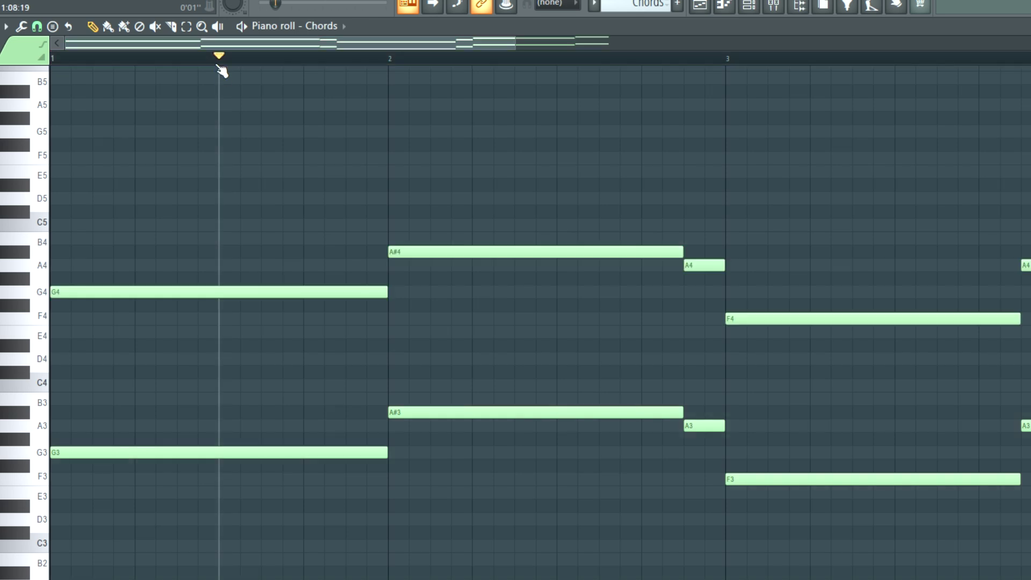
- Add one-bar A#4 and D5 notes to the bar 1 chord, and duplicate the D5 into bar 2
{"action": "left_click_drag", "start_coordinate": [154, 301], "coordinate": [156, 260]}
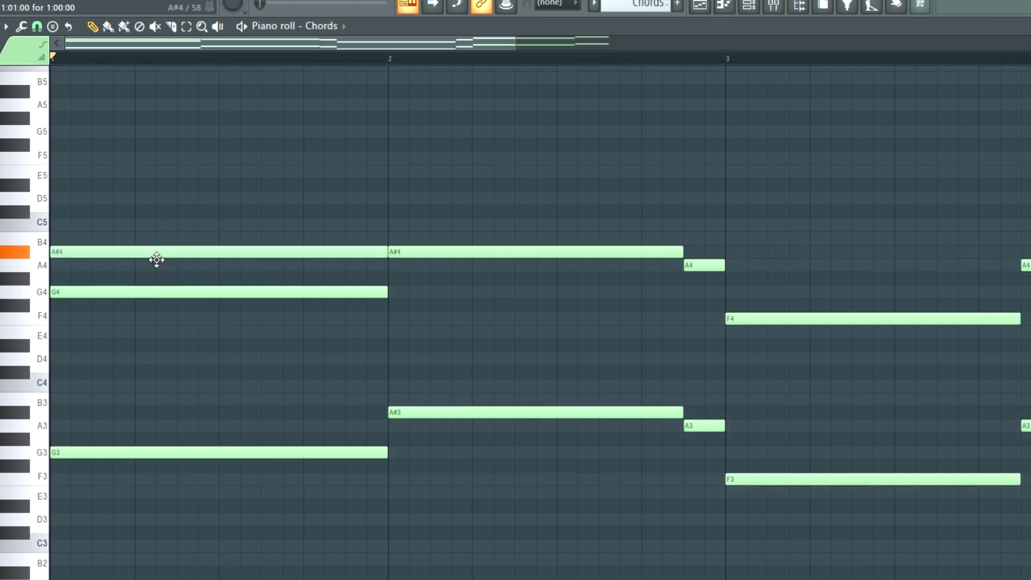
{"action": "left_click_drag", "start_coordinate": [155, 208], "coordinate": [154, 203]}
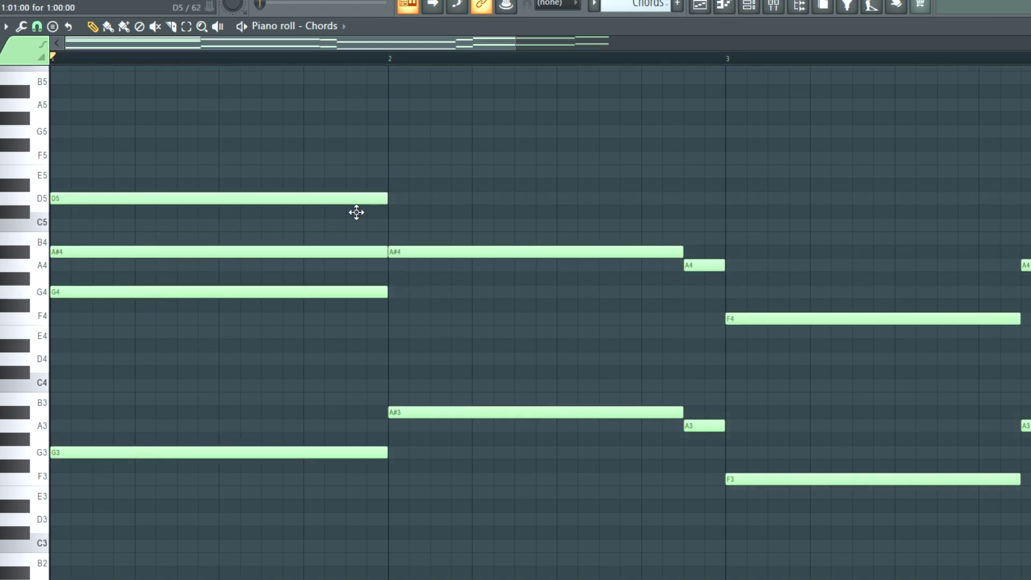
{"action": "left_click", "coordinate": [369, 204], "text": "ctrl"}
{"action": "key", "text": "ctrl+b"}
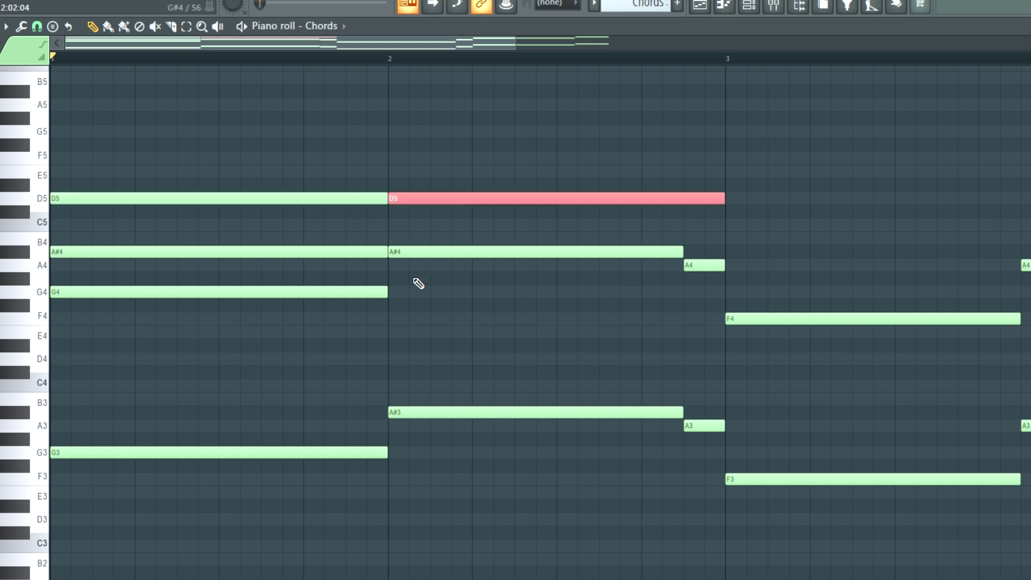
- Add an F4 across bar 2, slice it at the short A note, and shorten the D5 to end there
{"action": "left_click_drag", "start_coordinate": [414, 308], "coordinate": [430, 329]}
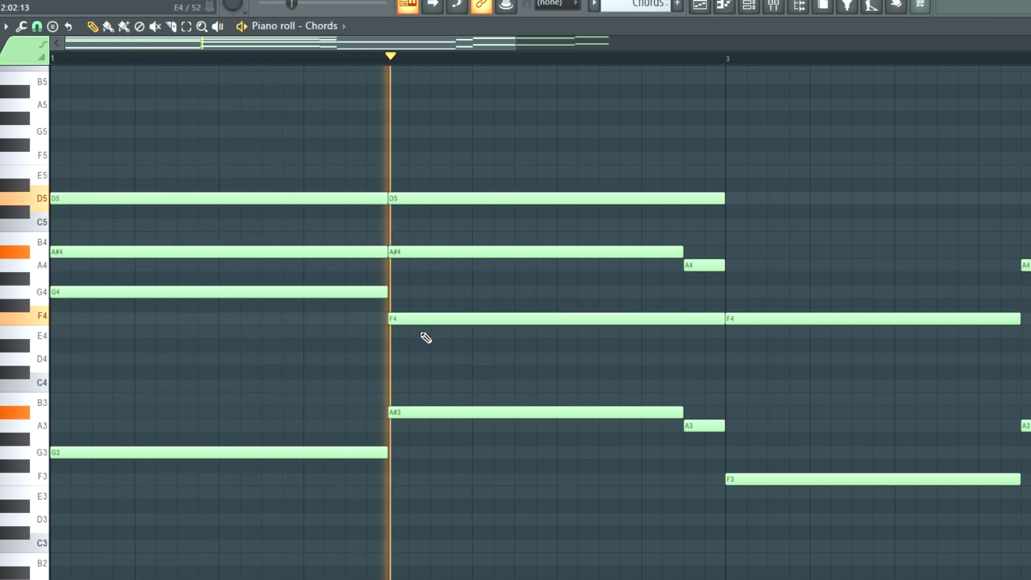
{"action": "left_click", "coordinate": [714, 308]}
{"action": "right_click", "coordinate": [730, 305]}
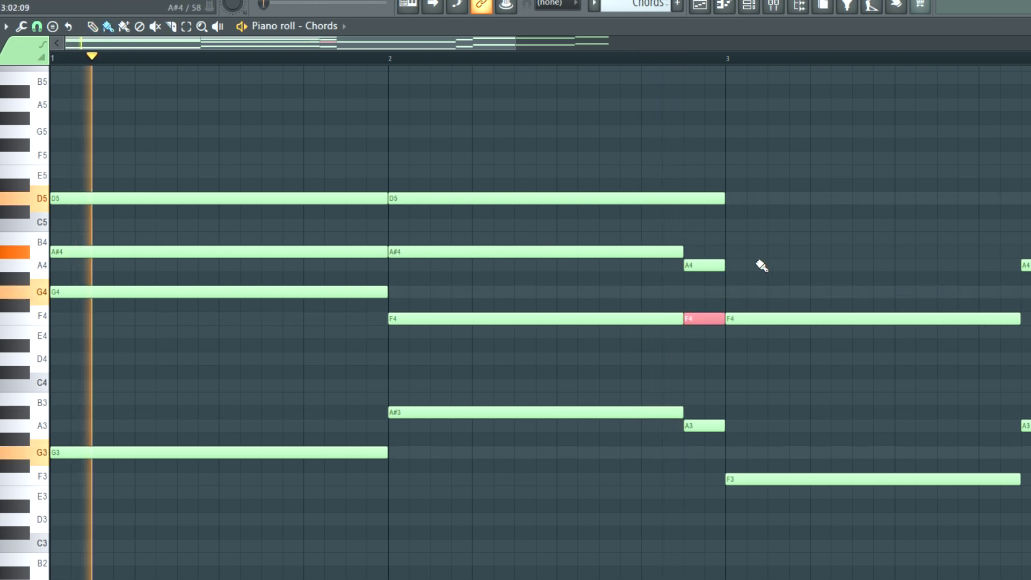
{"action": "left_click_drag", "start_coordinate": [724, 198], "coordinate": [684, 198]}
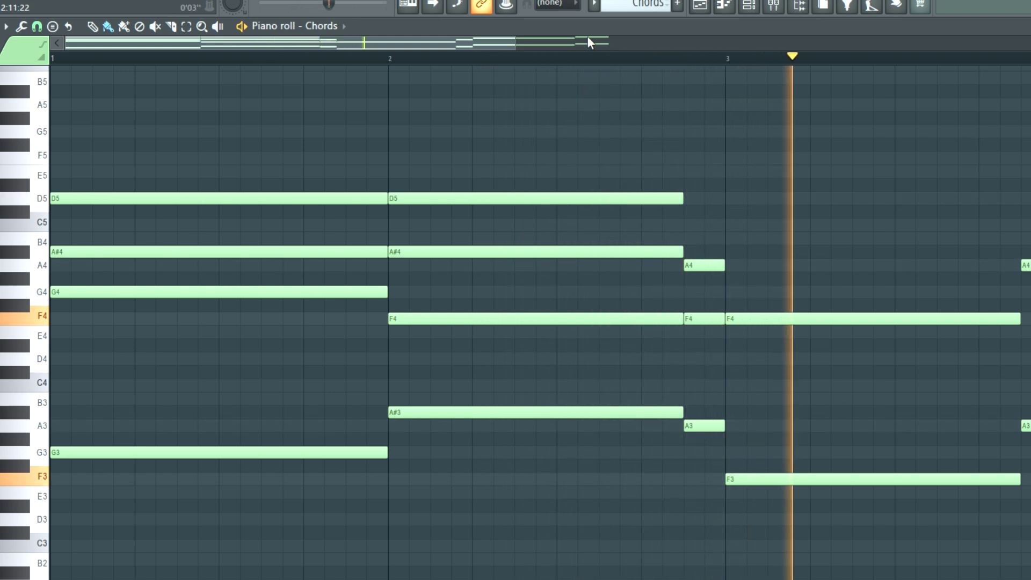
- Complete the short A chord at the end of bar 2 with E4 and C5, and add a note above bar 3's F4
{"action": "left_click_drag", "start_coordinate": [515, 46], "coordinate": [797, 45]}
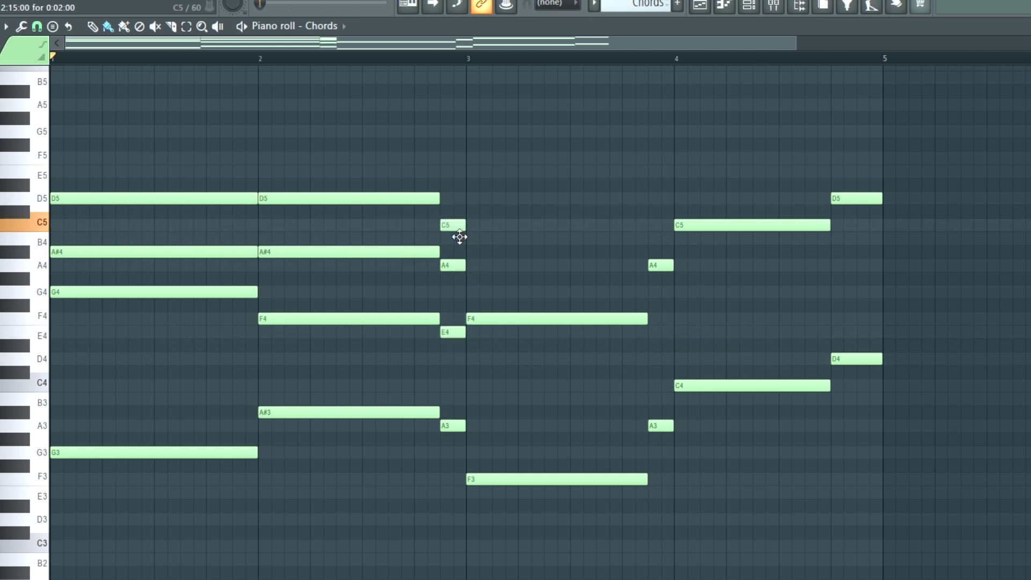
{"action": "key", "text": "space"}
{"action": "left_click", "coordinate": [539, 281]}
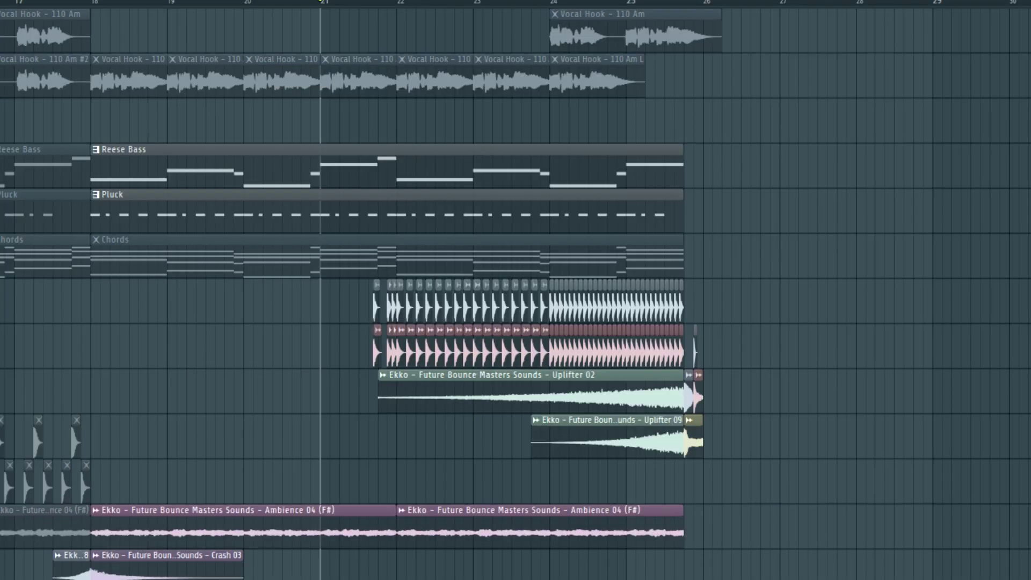
- Play back the build-up section of the arrangement in the playlist
{"action": "key", "text": "space"}
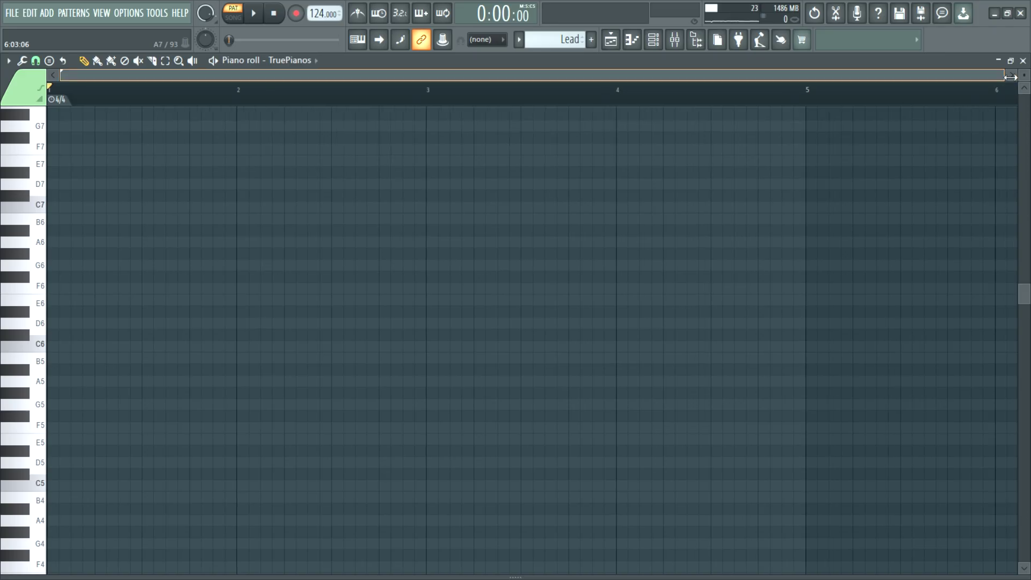
- Write the Lead melody's first bar in the TruePianos piano roll with short G6, F6, D#6 and F6 notes, auditioning them
{"action": "left_click_drag", "start_coordinate": [1014, 80], "coordinate": [792, 85]}
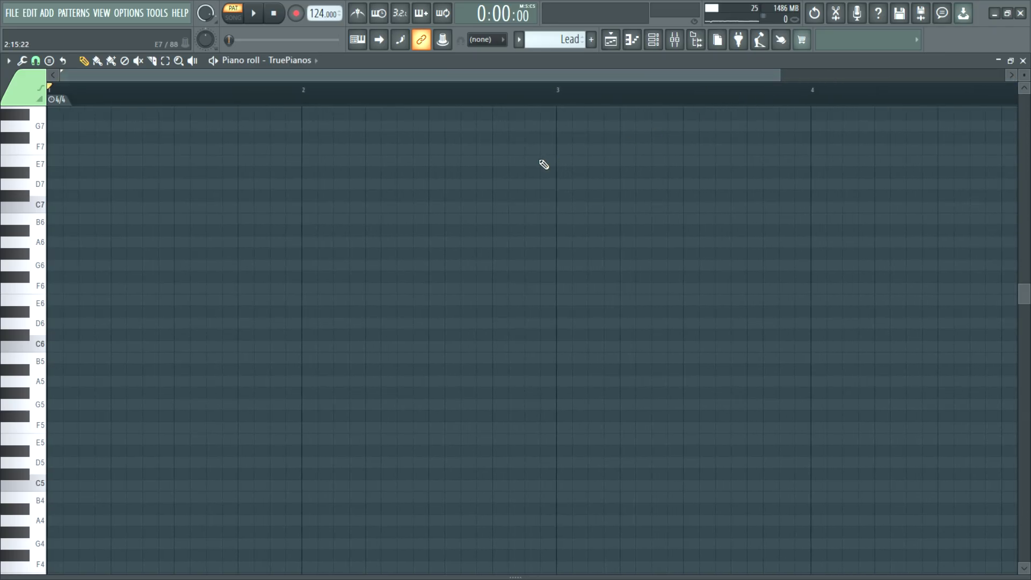
{"action": "left_click", "coordinate": [129, 303]}
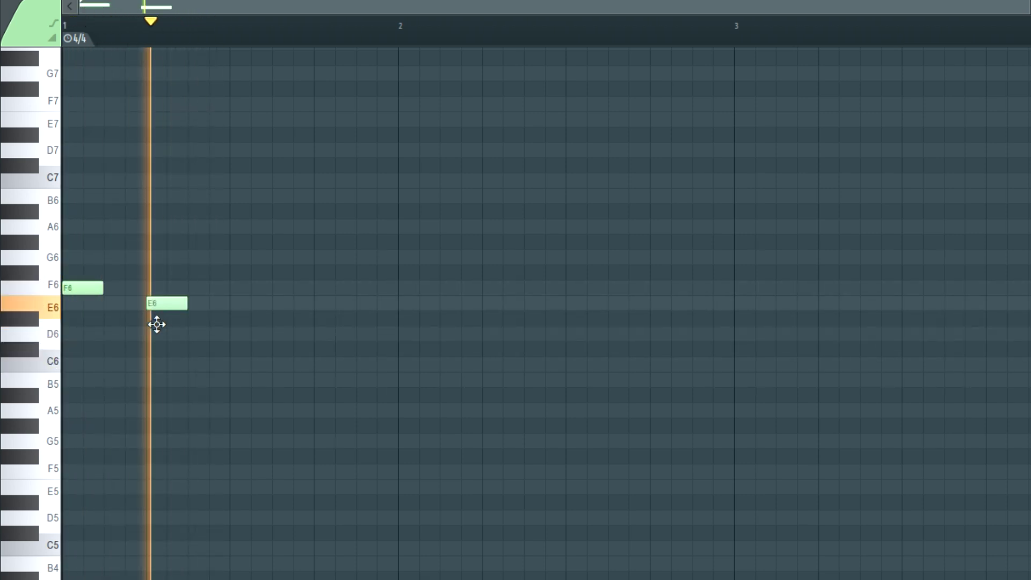
{"action": "left_click_drag", "start_coordinate": [157, 322], "coordinate": [158, 338]}
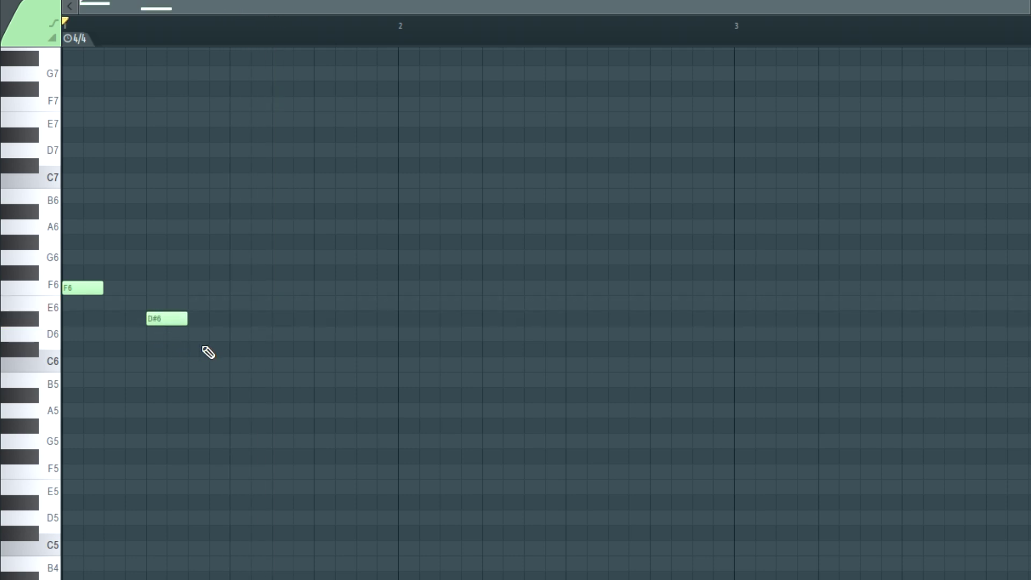
{"action": "left_click_drag", "start_coordinate": [93, 283], "coordinate": [94, 271]}
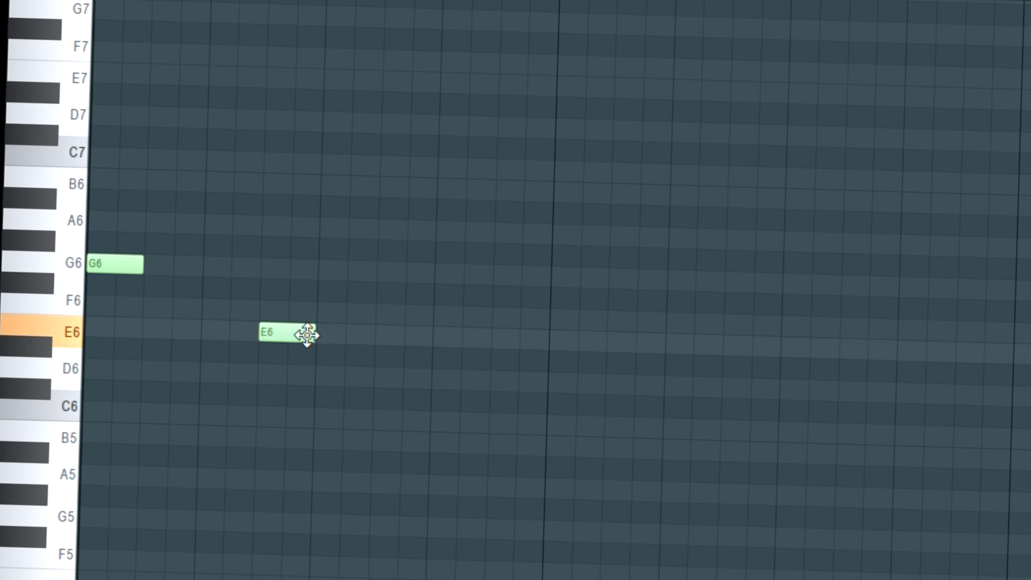
{"action": "left_click_drag", "start_coordinate": [413, 358], "coordinate": [426, 378]}
{"action": "key", "text": "space"}
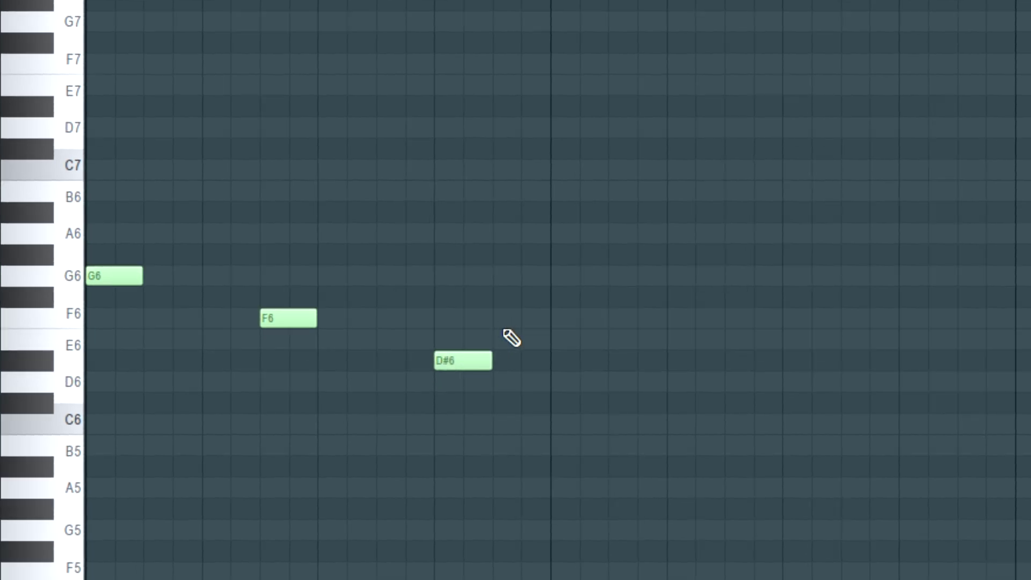
{"action": "key", "text": "space"}
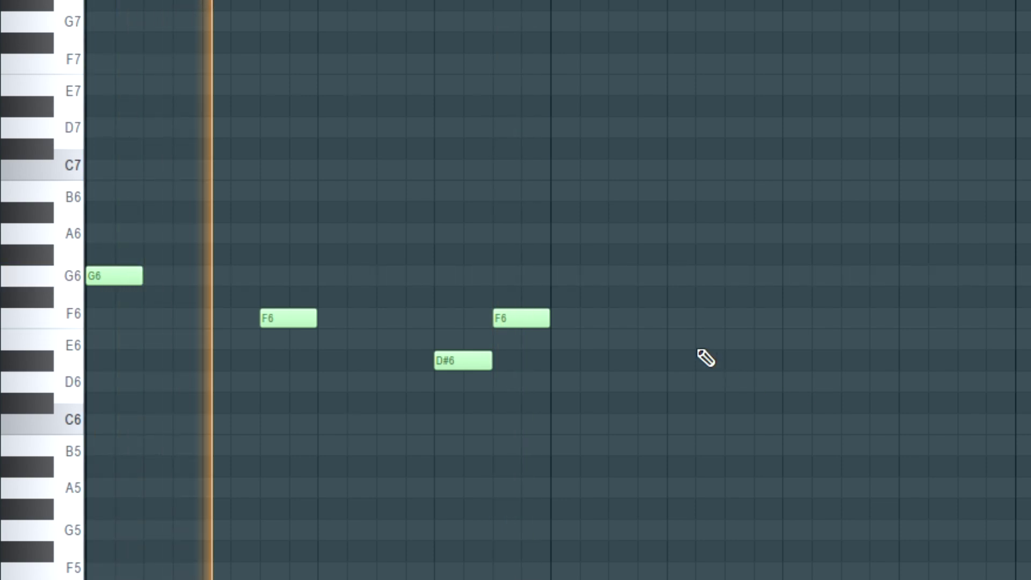
- Duplicate the Lead melody's first bar into bar 2 and change its last two notes to an earlier A#6 and a C7
{"action": "left_click_drag", "start_coordinate": [441, 405], "coordinate": [72, 294]}
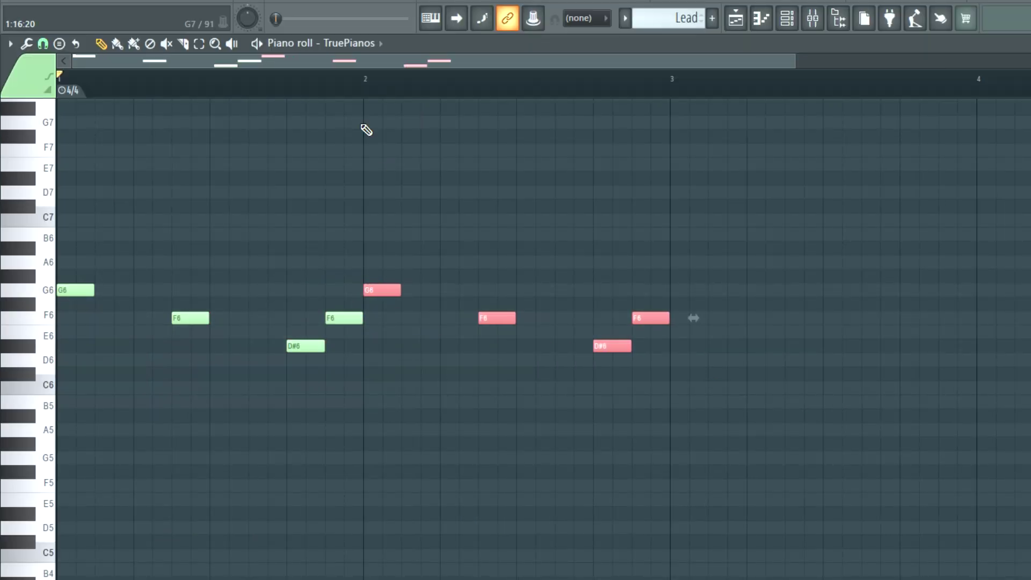
{"action": "key", "text": "space"}
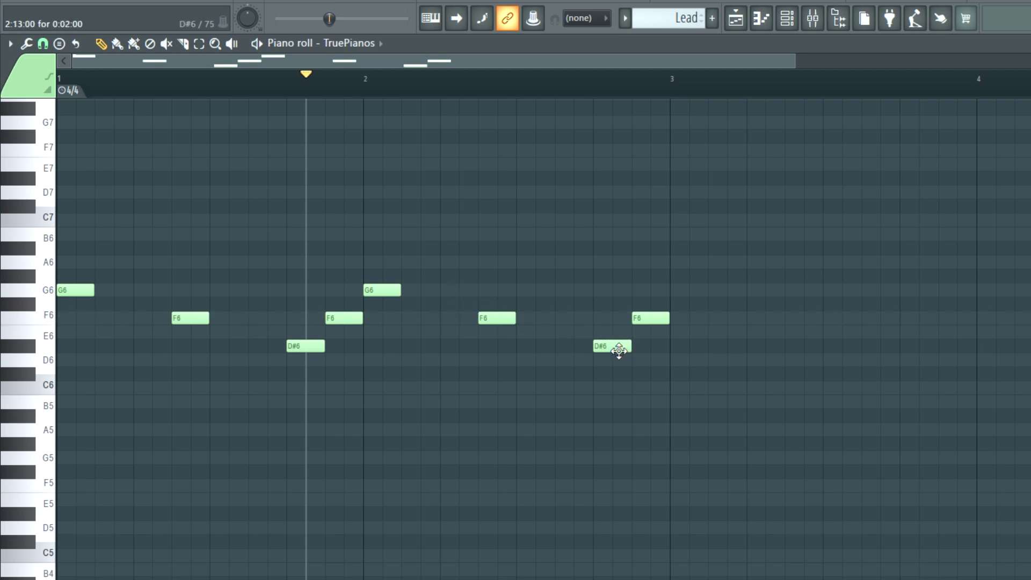
{"action": "key", "text": "space"}
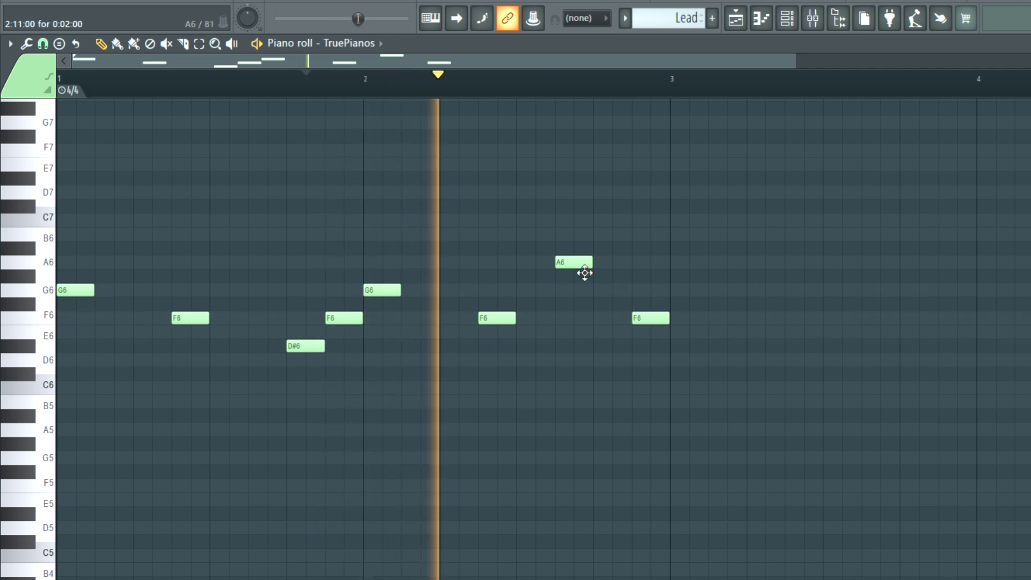
{"action": "left_click_drag", "start_coordinate": [567, 262], "coordinate": [569, 249]}
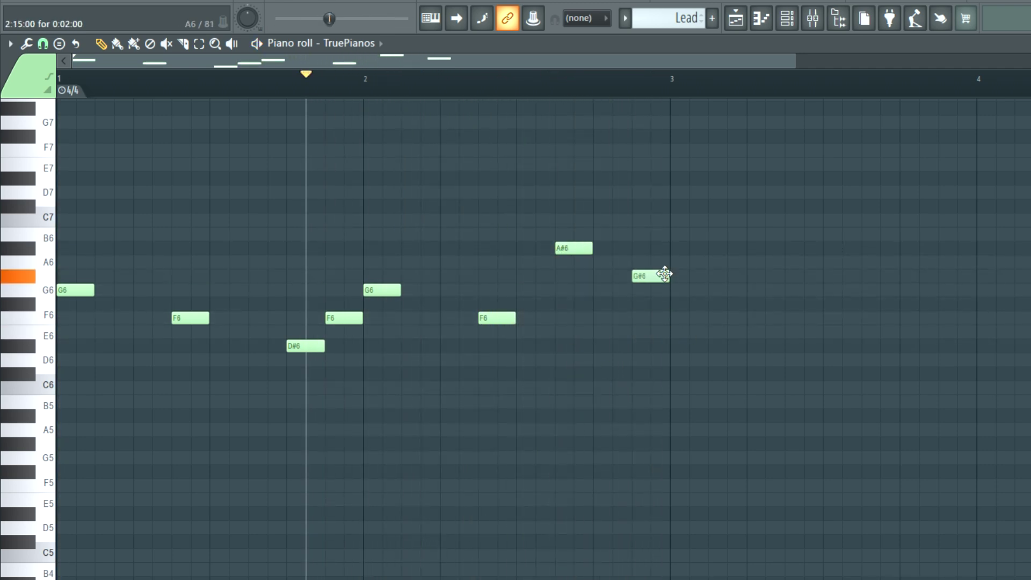
{"action": "scroll", "coordinate": [712, 323], "scroll_direction": "down", "scroll_amount": 1}
- Duplicate the two-bar Lead melody into bars 3 and 4 and audition the copied phrase
{"action": "left_click_drag", "start_coordinate": [701, 450], "coordinate": [62, 209]}
{"action": "left_click_drag", "start_coordinate": [68, 290], "coordinate": [600, 289]}
{"action": "left_click", "coordinate": [467, 83], "text": "ctrl"}
{"action": "key", "text": "space"}
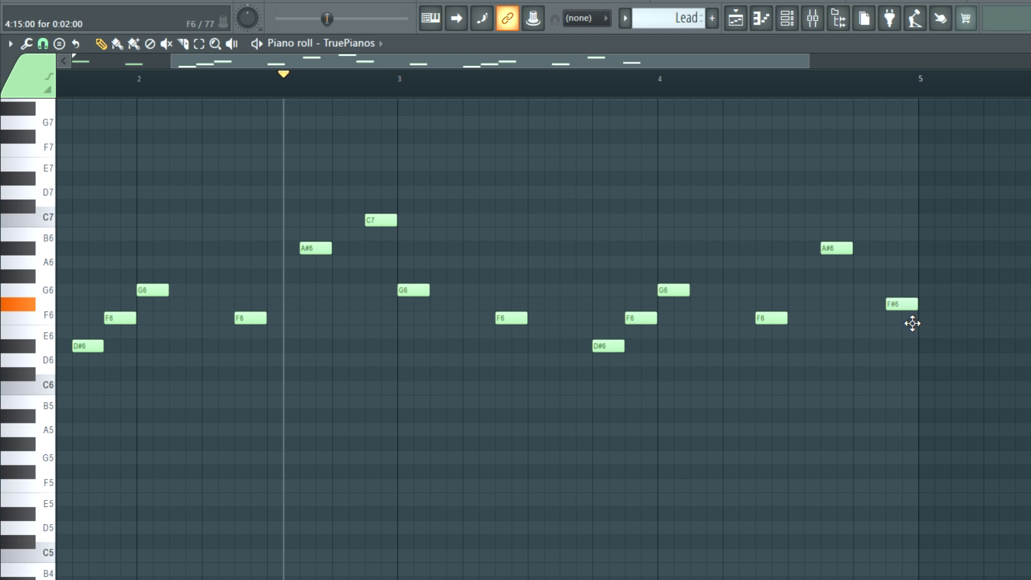
- Rework the end of bar 4 to descend from A#6 through G6 to F6, and play back the melody
{"action": "left_click", "coordinate": [815, 87]}
{"action": "key", "text": "space"}
{"action": "key", "text": "space"}
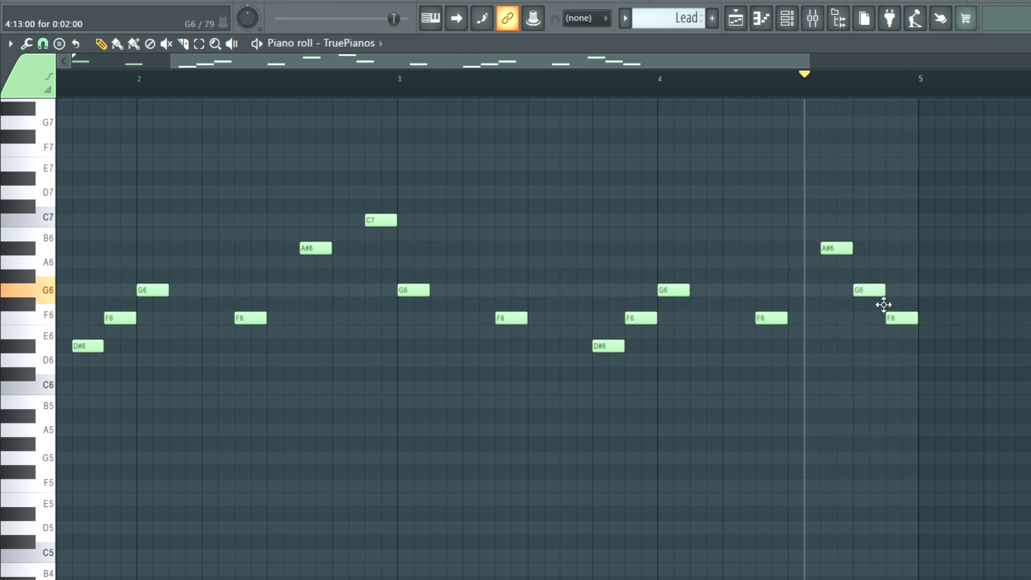
{"action": "key", "text": "space"}
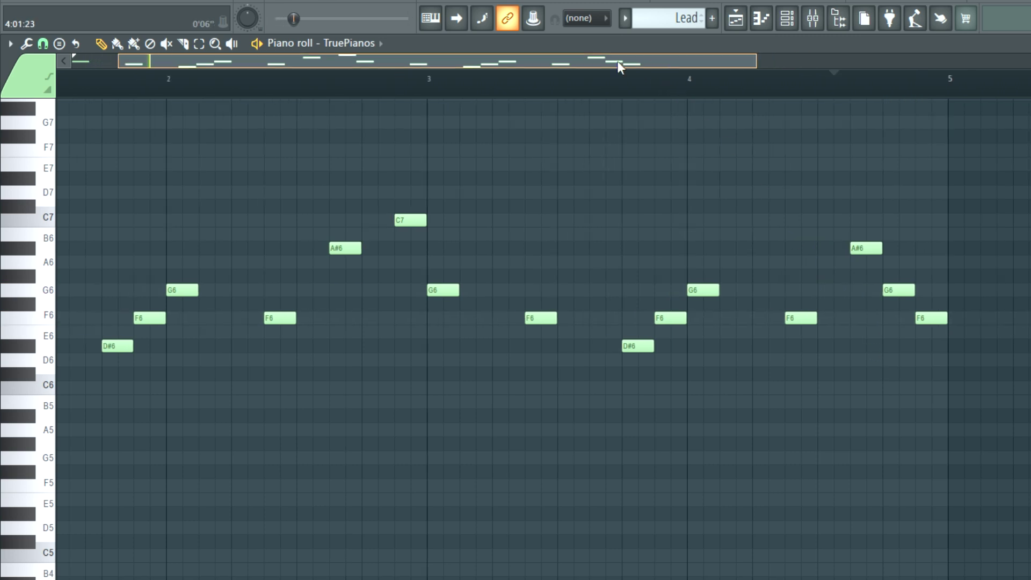
{"action": "left_click_drag", "start_coordinate": [732, 64], "coordinate": [891, 64]}
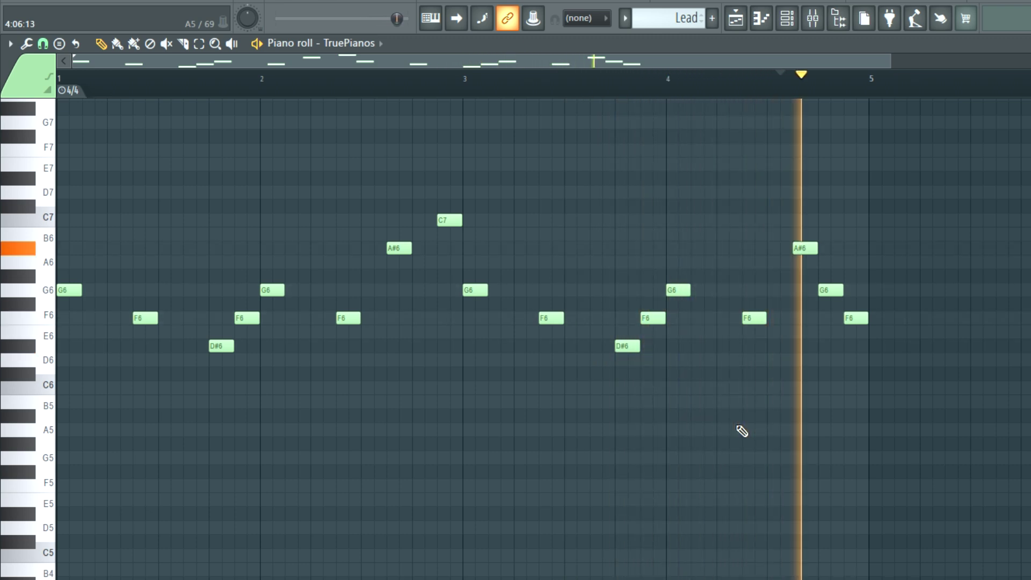
{"action": "key", "text": "space"}
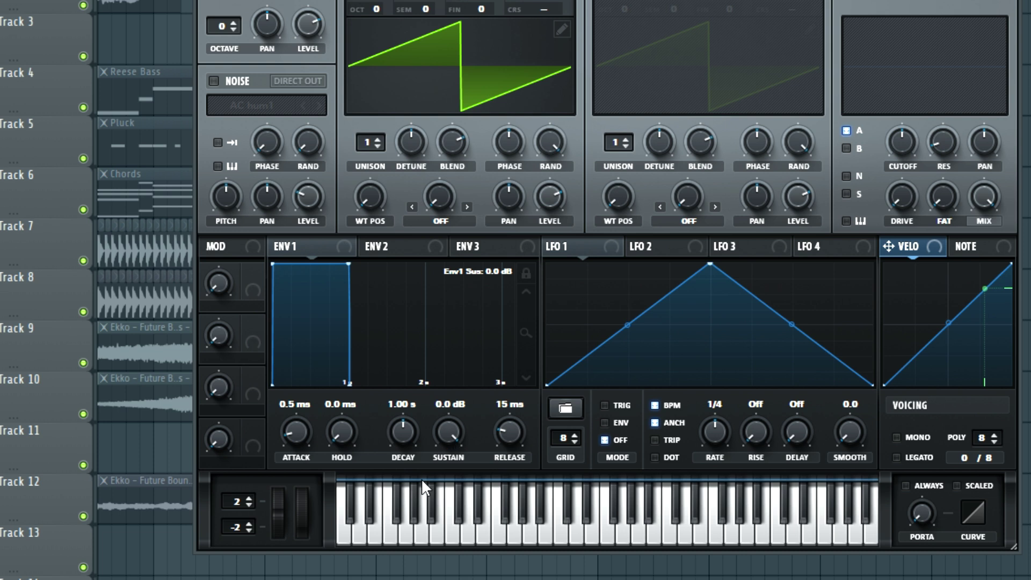
- Shape the Lead's Envelope 1 in Serum with sustain fully down, 519 ms decay and 24 ms attack
{"action": "left_click_drag", "start_coordinate": [453, 437], "coordinate": [452, 473]}
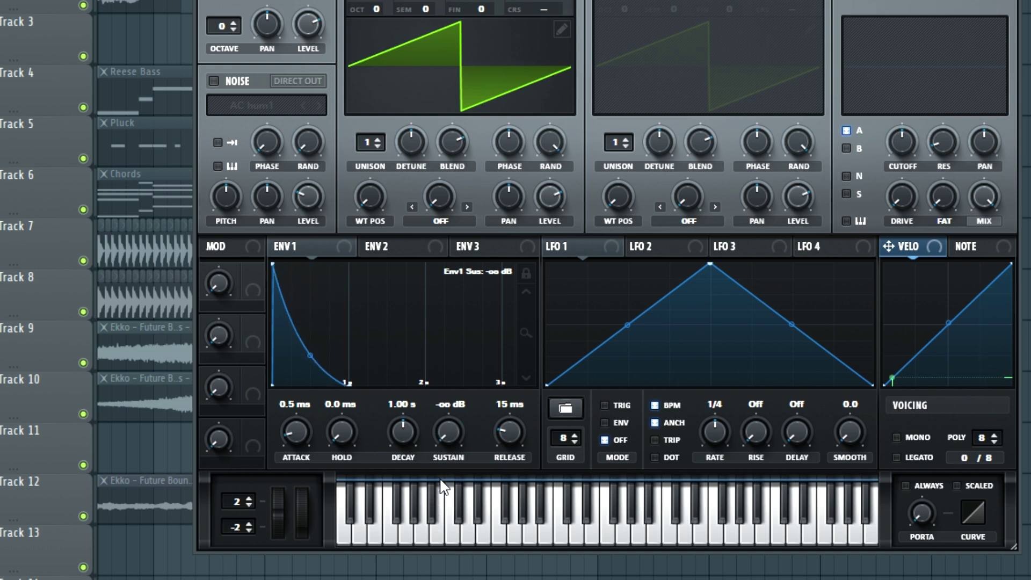
{"action": "scroll", "coordinate": [403, 429], "scroll_direction": "down", "scroll_amount": 10}
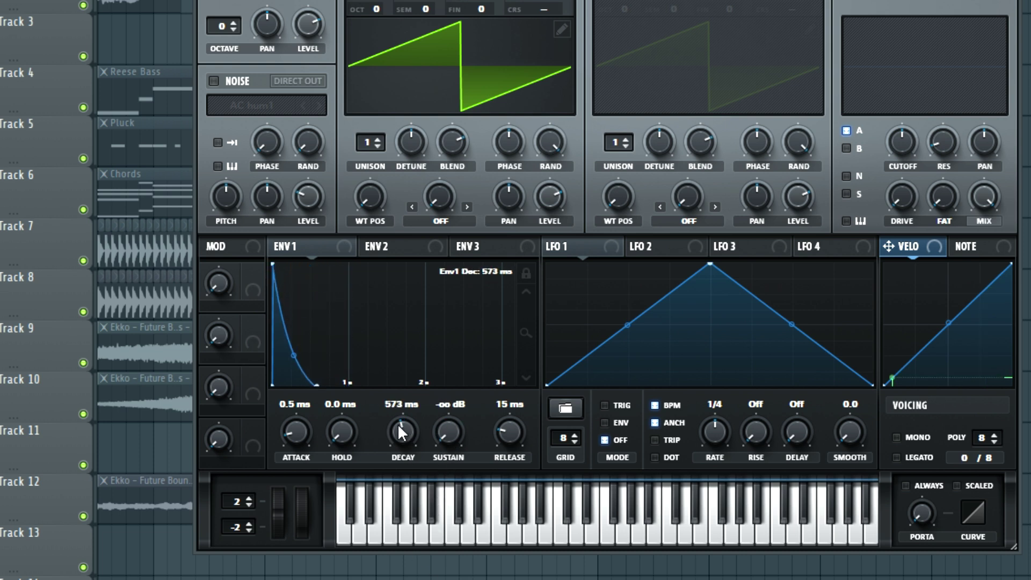
{"action": "scroll", "coordinate": [294, 432], "scroll_direction": "up", "scroll_amount": 2}
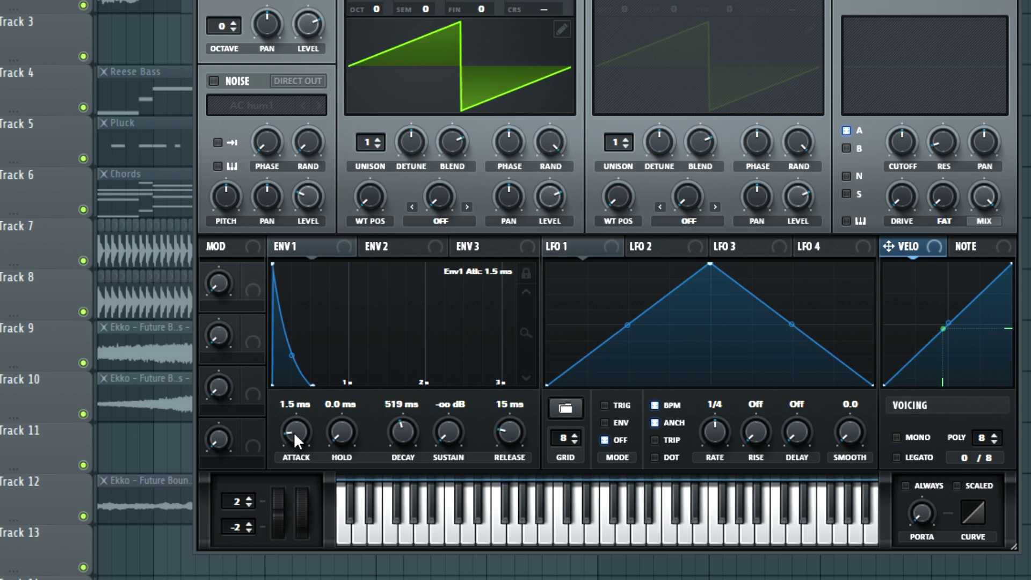
{"action": "left_click_drag", "start_coordinate": [314, 432], "coordinate": [311, 432]}
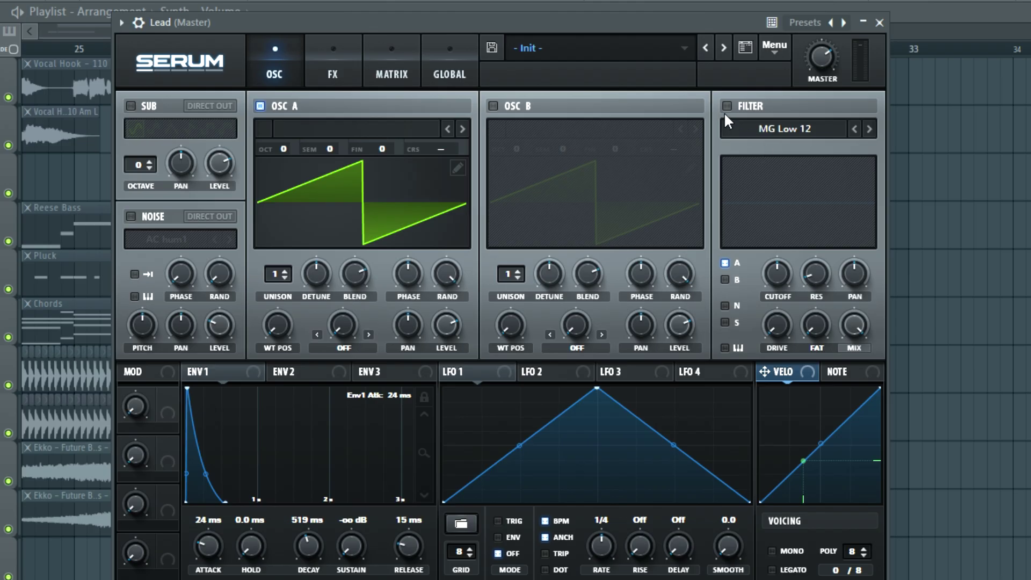
- Enable the MG Low 12 filter, lower its cutoff with Envelope 1 modulating it, and audition the Lead sound
{"action": "left_click", "coordinate": [725, 108]}
{"action": "mouse_move", "coordinate": [776, 273]}
{"action": "left_mouse_down"}
{"action": "mouse_move", "coordinate": [763, 290]}
{"action": "mouse_move", "coordinate": [768, 272]}
{"action": "left_mouse_up"}
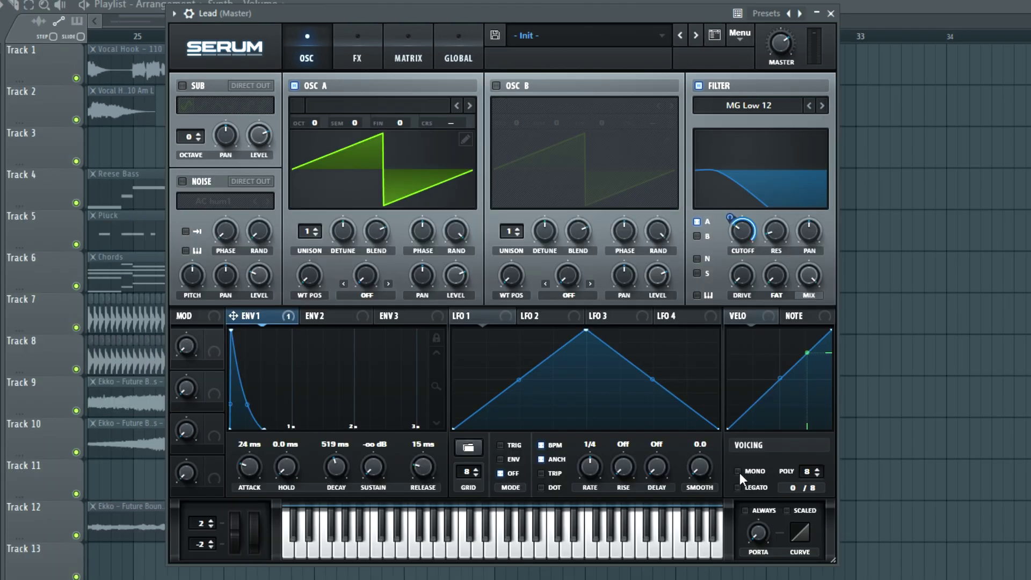
{"action": "left_click_drag", "start_coordinate": [655, 540], "coordinate": [460, 541]}
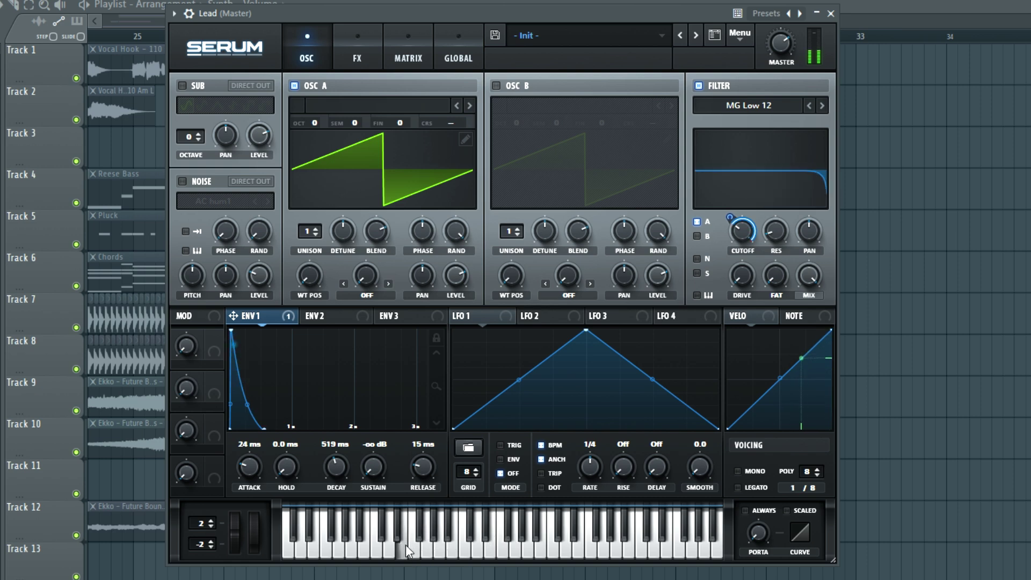
{"action": "left_click_drag", "start_coordinate": [382, 547], "coordinate": [492, 542]}
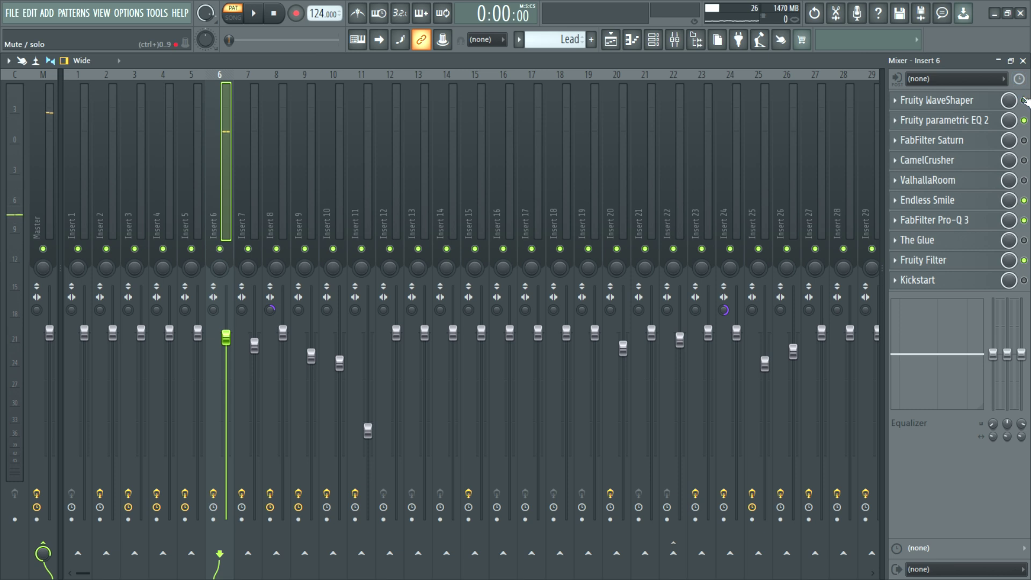
- Enable Fruity WaveShaper, FabFilter Saturn and CamelCrusher on Insert 6 during playback, checking the Saturn and CamelCrusher settings
{"action": "key", "text": "space"}
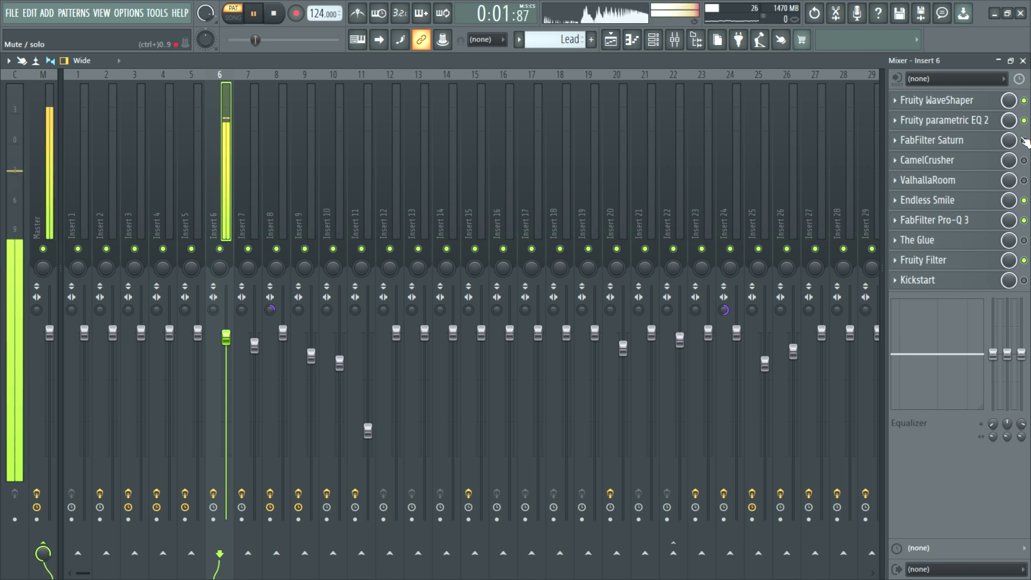
{"action": "left_click", "coordinate": [983, 146]}
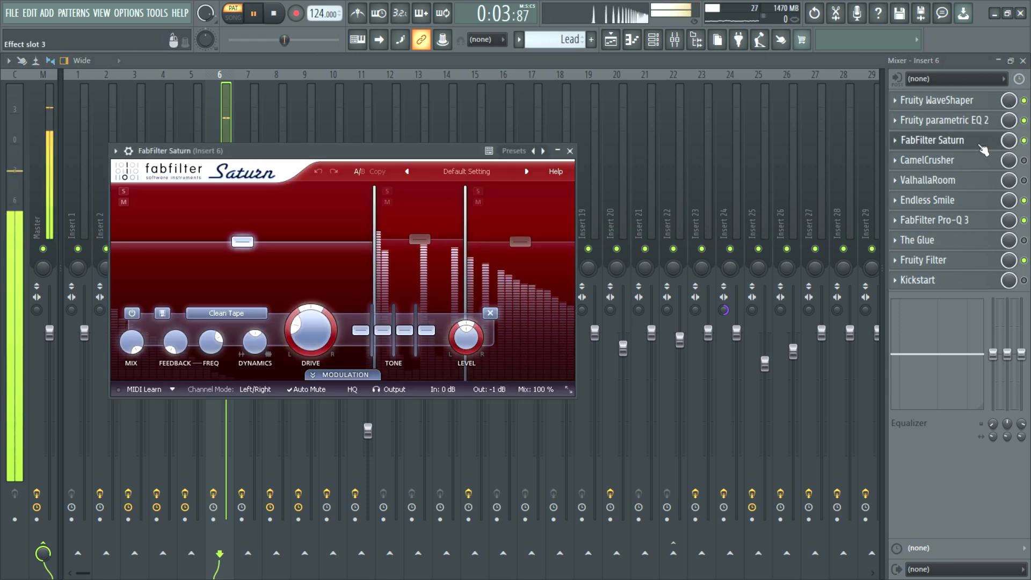
{"action": "left_click", "coordinate": [982, 145]}
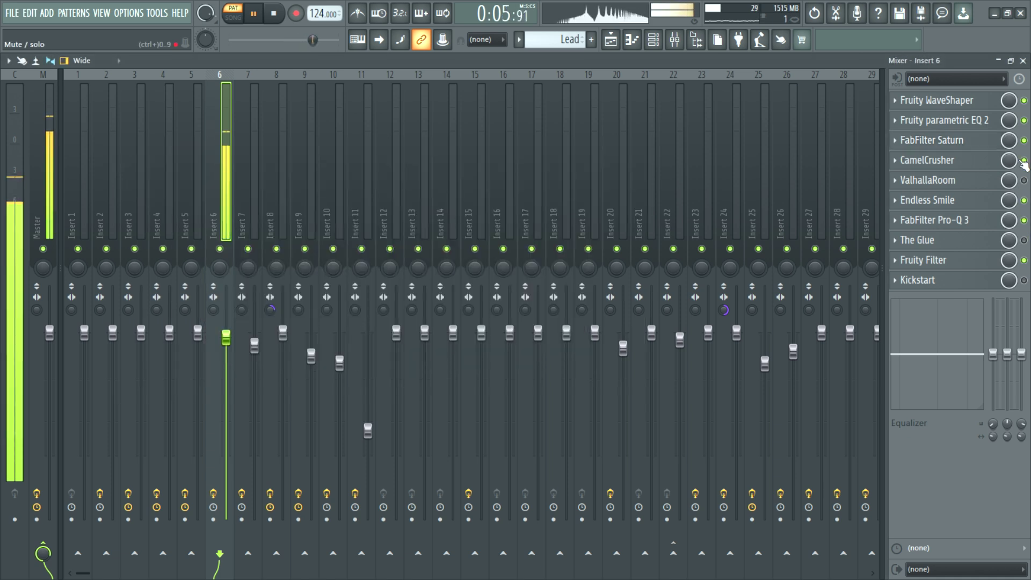
{"action": "left_click", "coordinate": [976, 165]}
{"action": "left_click", "coordinate": [980, 166]}
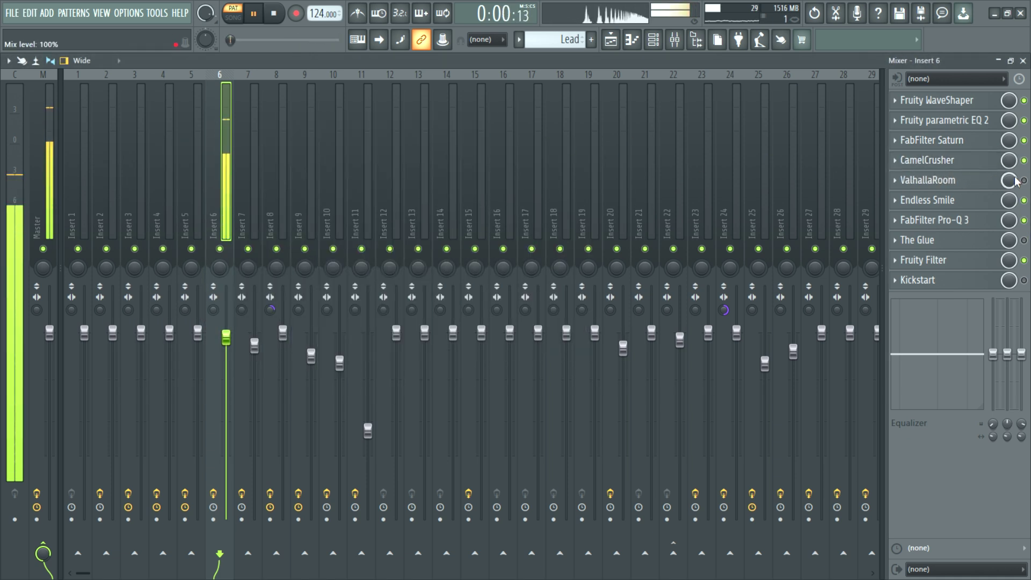
{"action": "key", "text": "space"}
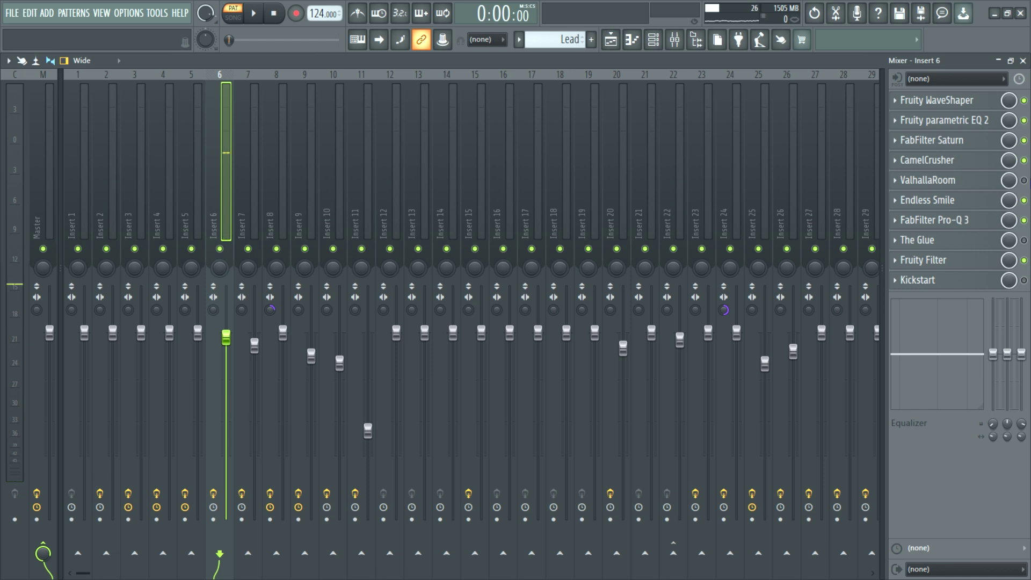
- Enable ValhallaRoom on Insert 6 and check its reverb settings during playback
{"action": "key", "text": "space"}
{"action": "left_click", "coordinate": [966, 180]}
{"action": "left_click_drag", "start_coordinate": [418, 127], "coordinate": [465, 147]}
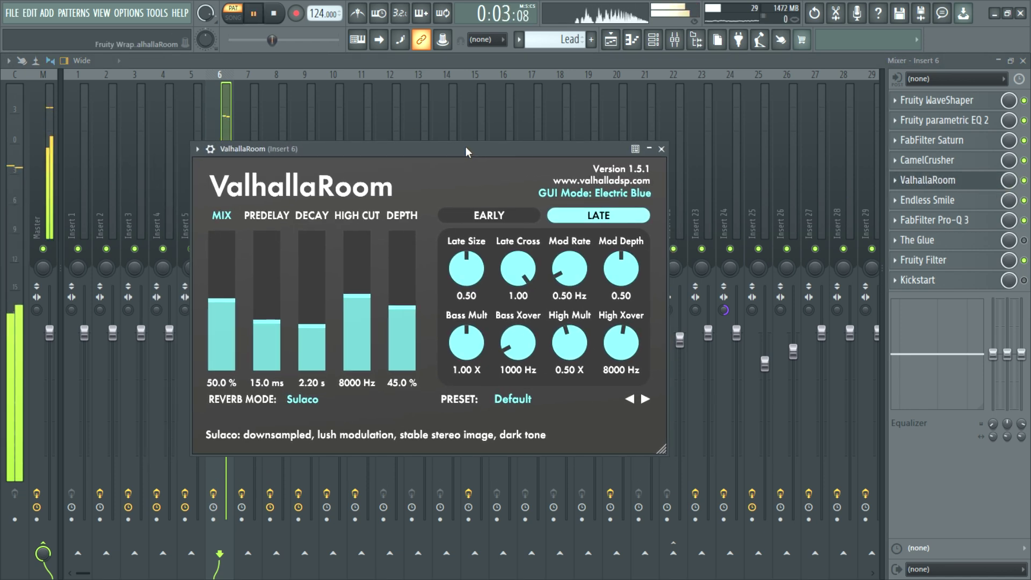
{"action": "left_click_drag", "start_coordinate": [466, 146], "coordinate": [476, 140]}
{"action": "left_click", "coordinate": [948, 181]}
{"action": "key", "text": "space"}
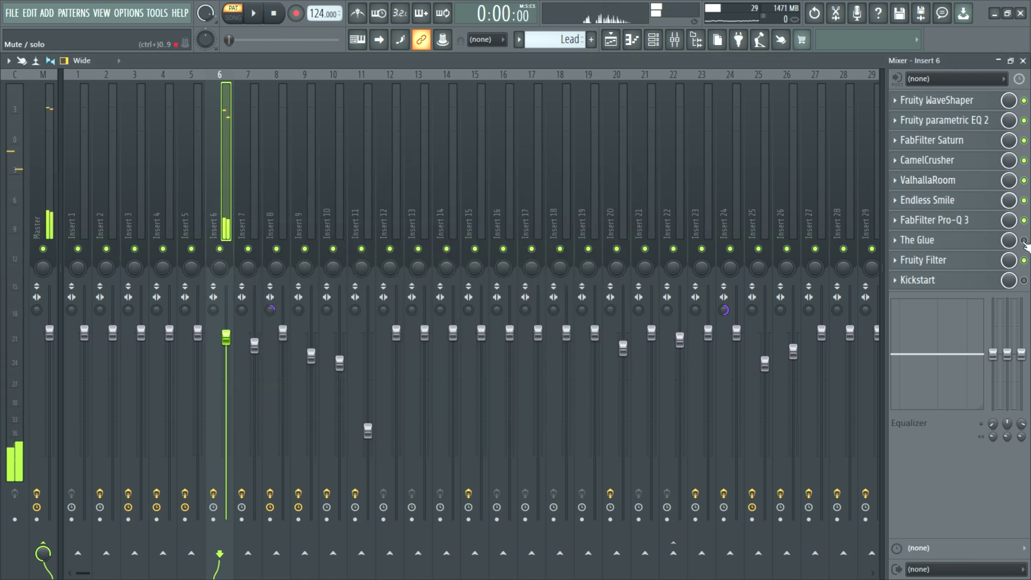
- Enable The Glue compressor on Insert 6 and check its settings during playback
{"action": "key", "text": "space"}
{"action": "left_click", "coordinate": [962, 242]}
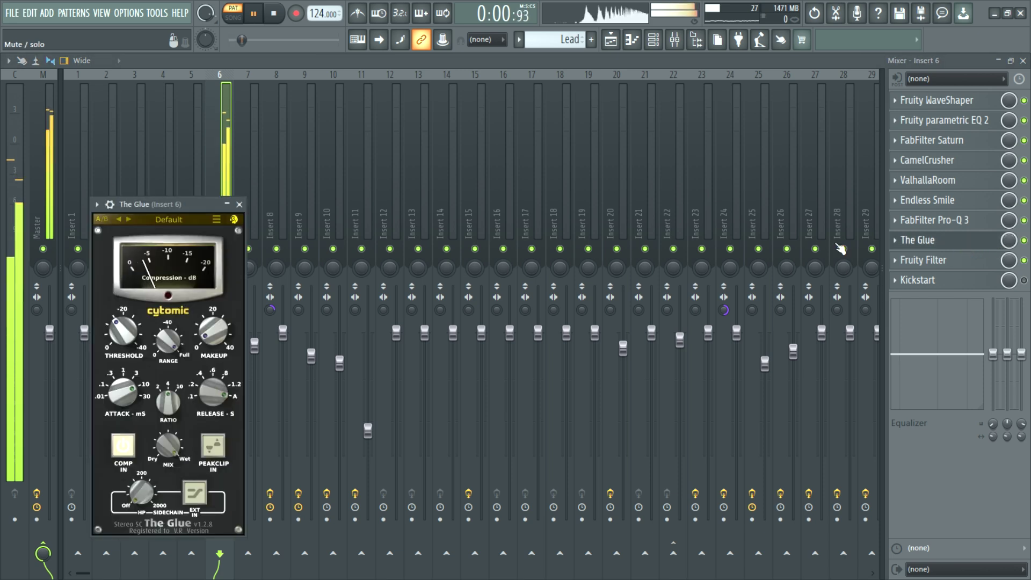
{"action": "left_click_drag", "start_coordinate": [157, 206], "coordinate": [412, 156]}
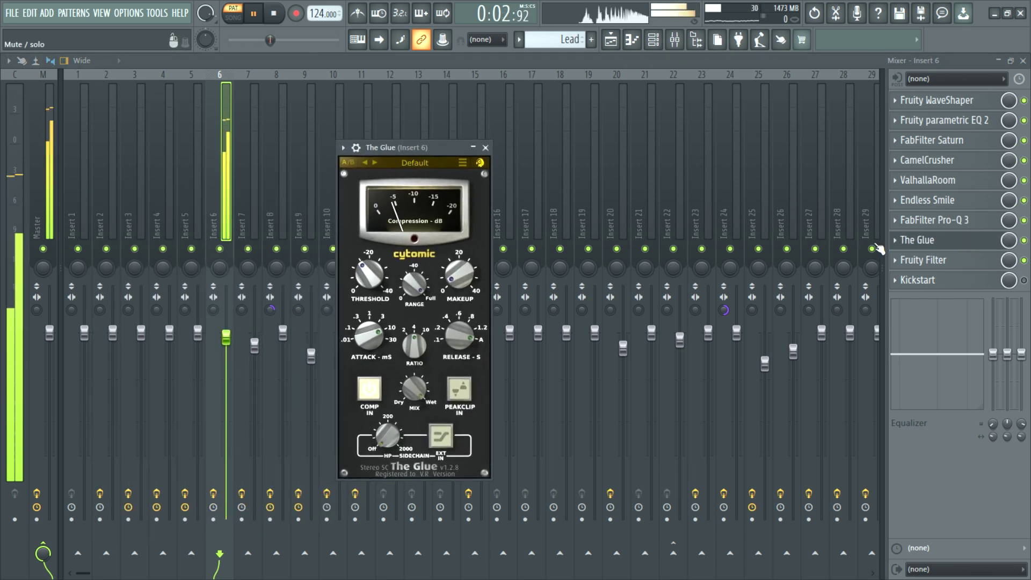
{"action": "left_click", "coordinate": [948, 240]}
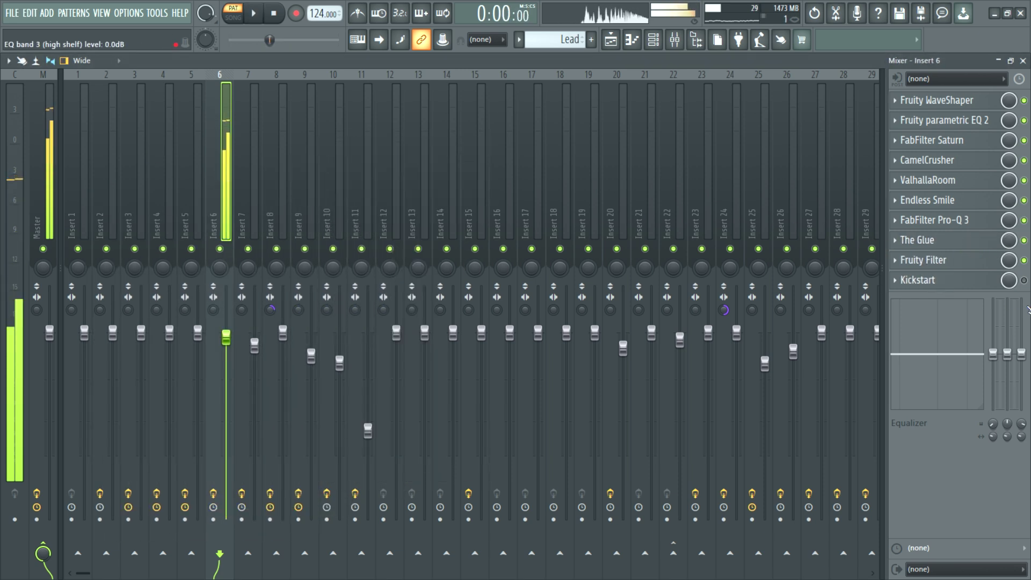
- Enable the Kickstart sidechain effect on Insert 6 and check its curve and mix during playback
{"action": "key", "text": "space"}
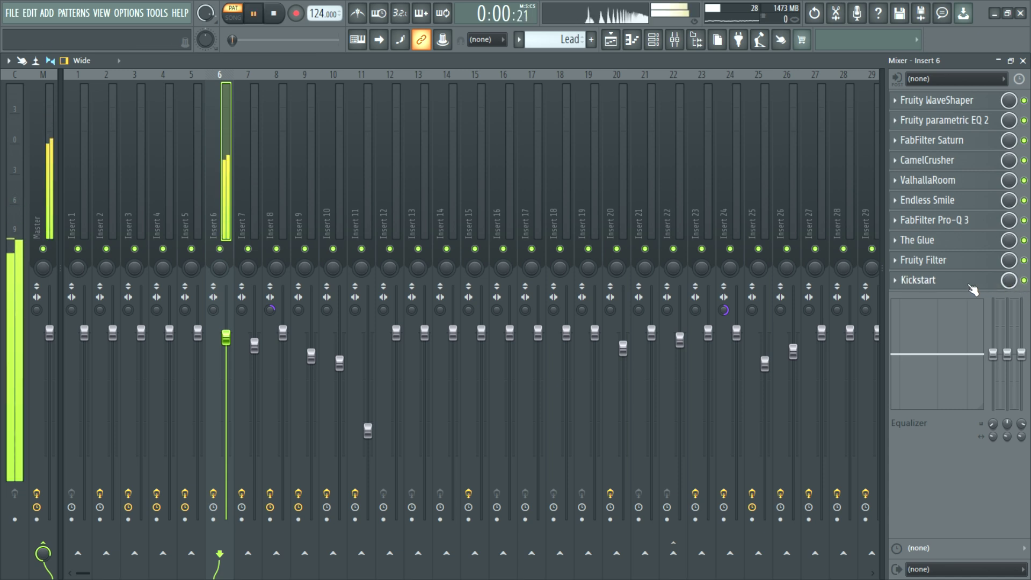
{"action": "left_click", "coordinate": [946, 280]}
{"action": "left_click_drag", "start_coordinate": [338, 199], "coordinate": [449, 190]}
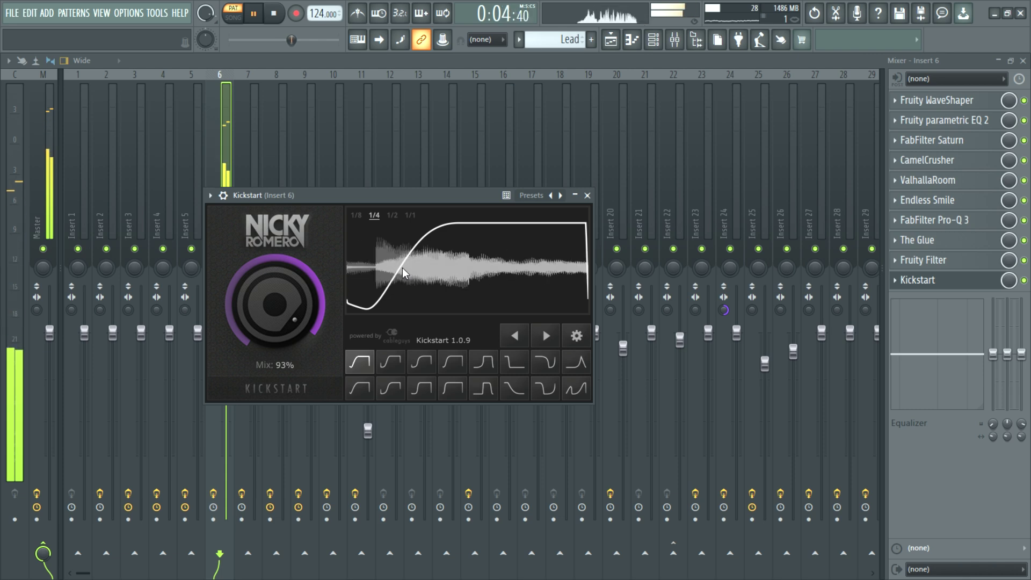
{"action": "key", "text": "space"}
{"action": "key", "text": "Escape"}
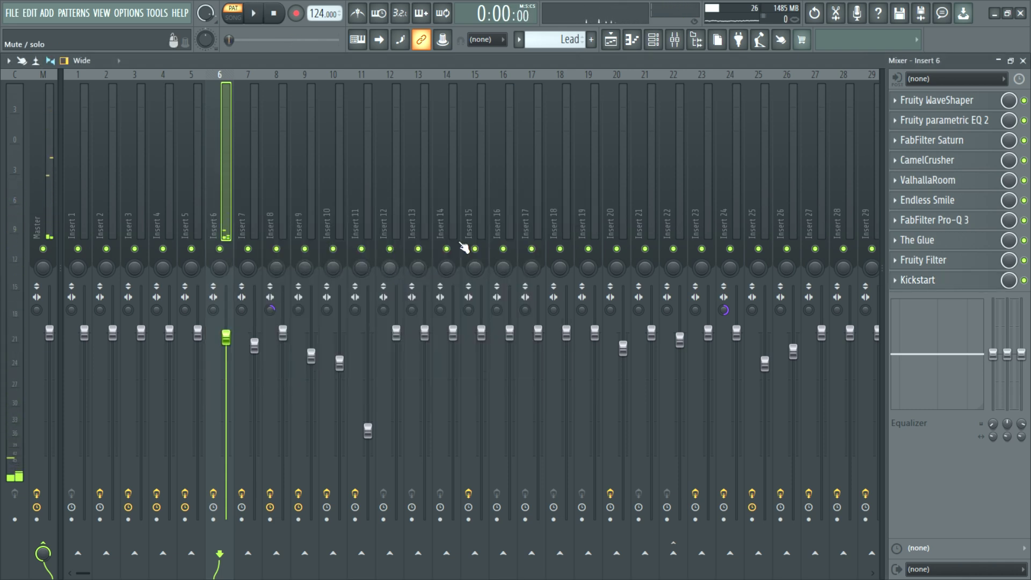
- Transpose the whole Lead melody down one octave in its piano roll and play it back
{"action": "key", "text": "F9"}
{"action": "left_click", "coordinate": [400, 212]}
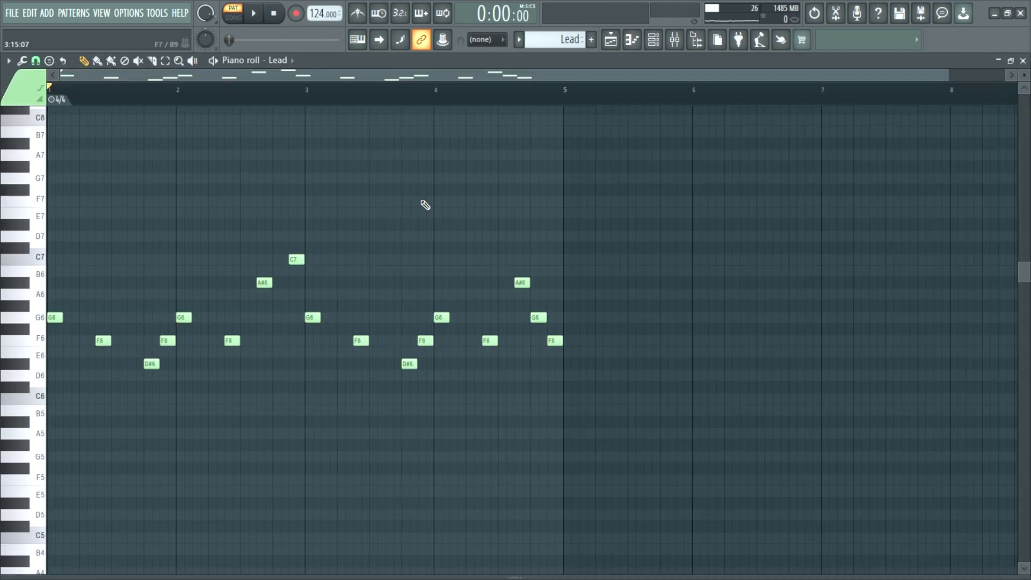
{"action": "key", "text": "ctrl+Down"}
{"action": "key", "text": "space"}
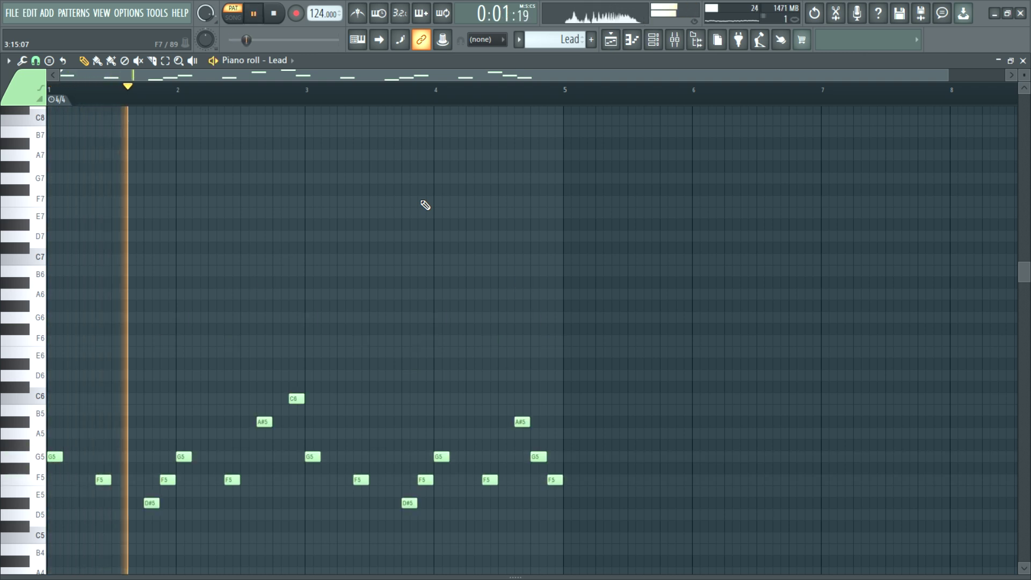
- Write bar 1 of the Sub Bass in its piano roll as five short, spaced G4 notes, auditioning the rhythm
{"action": "scroll", "coordinate": [697, 386], "scroll_direction": "down", "scroll_amount": 5}
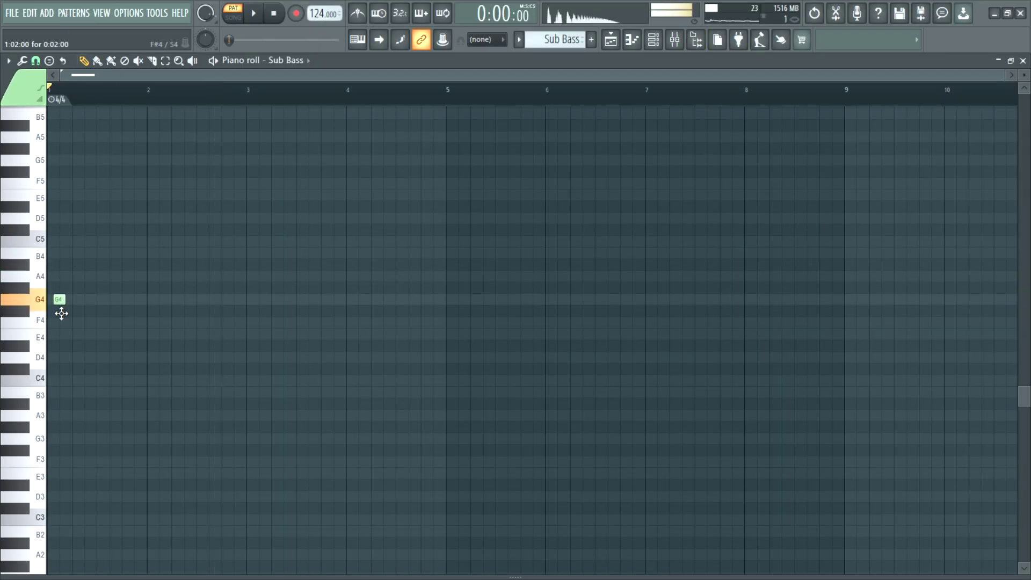
{"action": "left_click_drag", "start_coordinate": [1009, 75], "coordinate": [665, 75]}
{"action": "left_click", "coordinate": [262, 288]}
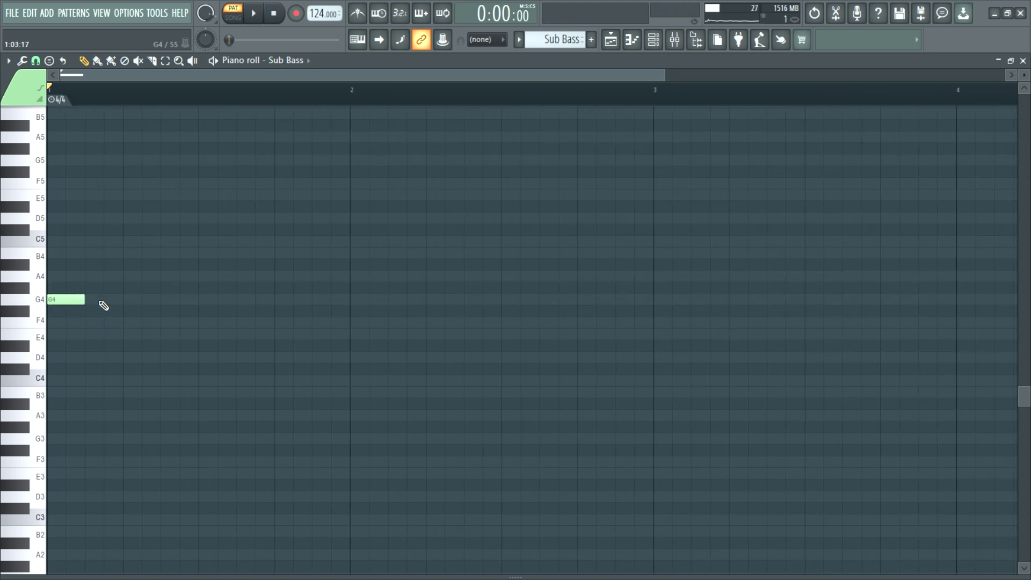
{"action": "left_click", "coordinate": [115, 300]}
{"action": "left_click", "coordinate": [173, 301]}
{"action": "key", "text": "space"}
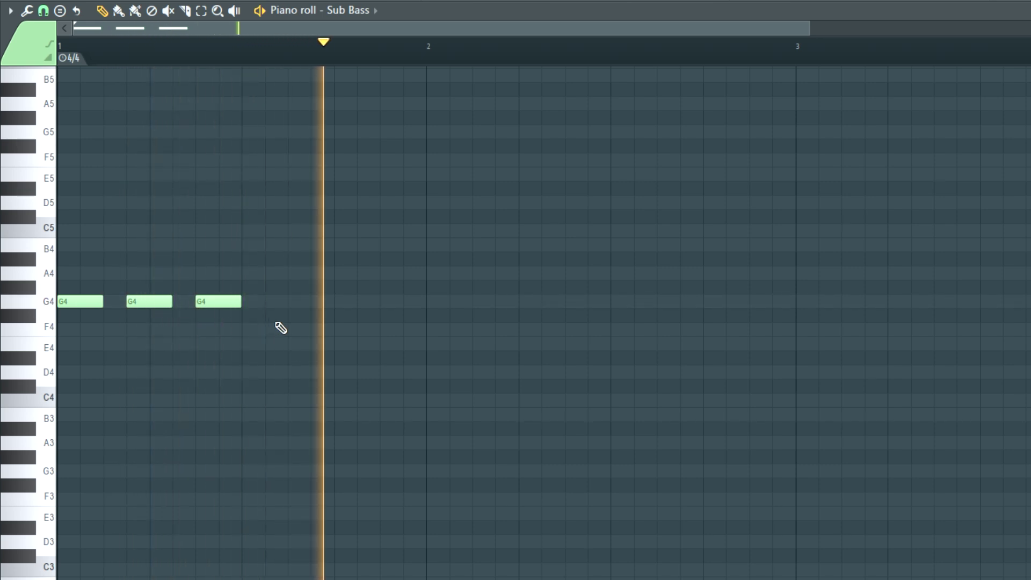
{"action": "key", "text": "space"}
{"action": "left_click", "coordinate": [301, 302]}
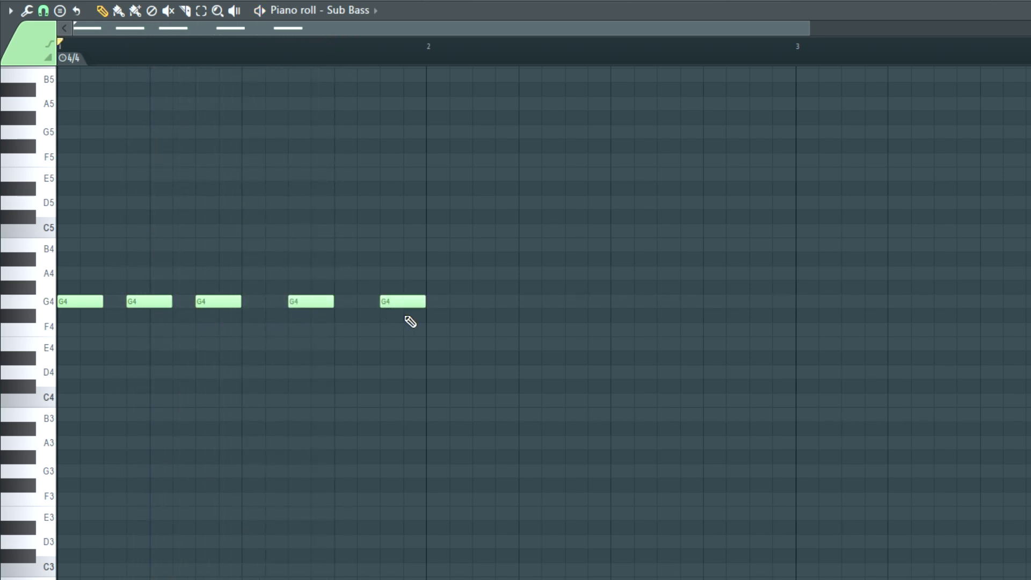
- Shorten the second G4 note in bar 1 of the Sub Bass to under half the others' length and play it back
{"action": "left_click_drag", "start_coordinate": [809, 28], "coordinate": [329, 28]}
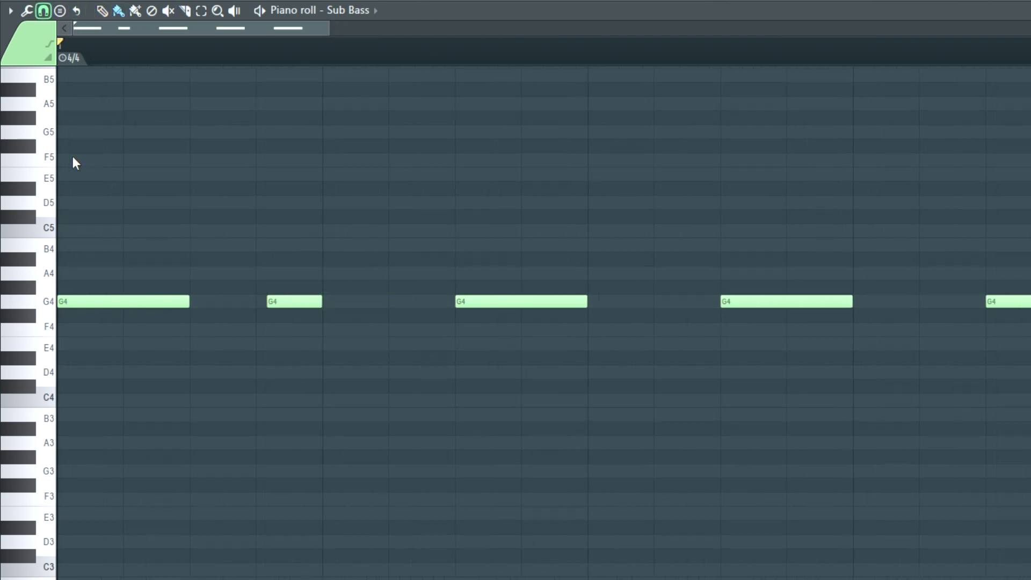
{"action": "key", "text": "space"}
{"action": "left_click_drag", "start_coordinate": [337, 34], "coordinate": [809, 27]}
{"action": "key", "text": "space"}
- Copy the five G4 notes of bar 1 into bar 2 and clear the selection
{"action": "left_click_drag", "start_coordinate": [520, 365], "coordinate": [60, 267]}
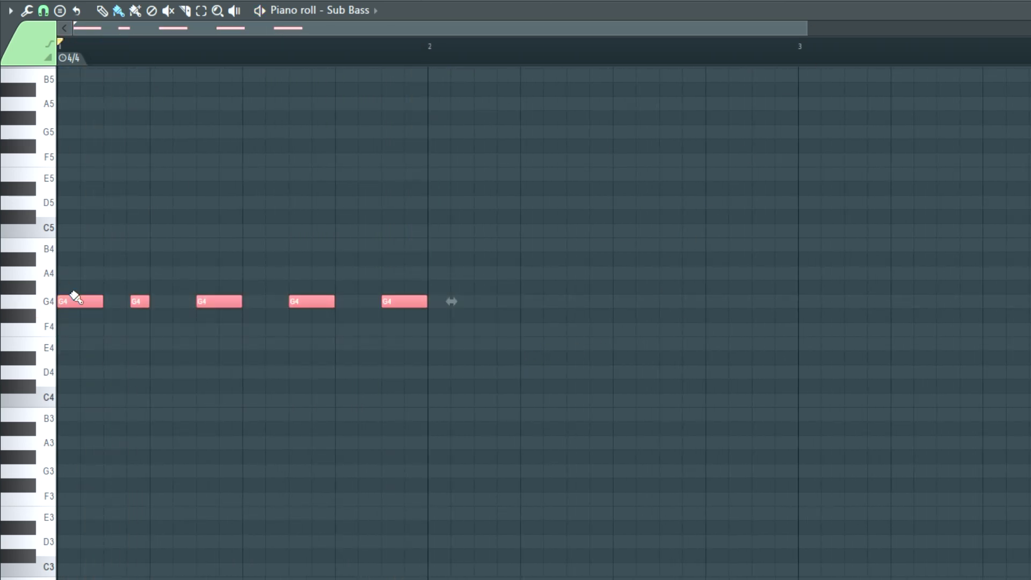
{"action": "left_click_drag", "start_coordinate": [94, 305], "coordinate": [463, 290]}
{"action": "key", "text": "space"}
{"action": "left_click_drag", "start_coordinate": [684, 30], "coordinate": [1020, 53]}
{"action": "key", "text": "shift+Down"}
{"action": "key", "text": "ctrl+d"}
- Add a short D4 note at the very end of bar 2, auditioning the pattern
{"action": "left_click", "coordinate": [522, 386]}
{"action": "key", "text": "space"}
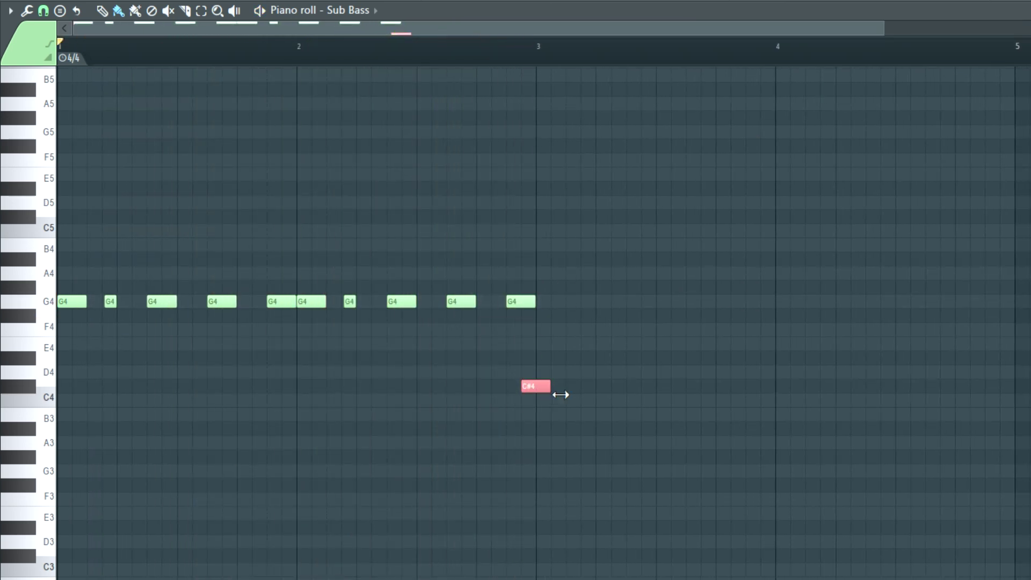
{"action": "key", "text": "space"}
{"action": "left_click_drag", "start_coordinate": [542, 412], "coordinate": [532, 385]}
- Copy the two-bar Sub Bass pattern into bars 3 and 4, and raise the closing short D note to D5
{"action": "left_click_drag", "start_coordinate": [634, 421], "coordinate": [562, 310]}
{"action": "left_click_drag", "start_coordinate": [782, 29], "coordinate": [931, 30]}
{"action": "left_click", "coordinate": [751, 45]}
{"action": "left_click_drag", "start_coordinate": [872, 391], "coordinate": [838, 377]}
{"action": "key", "text": "space"}
{"action": "key", "text": "ctrl+Up"}
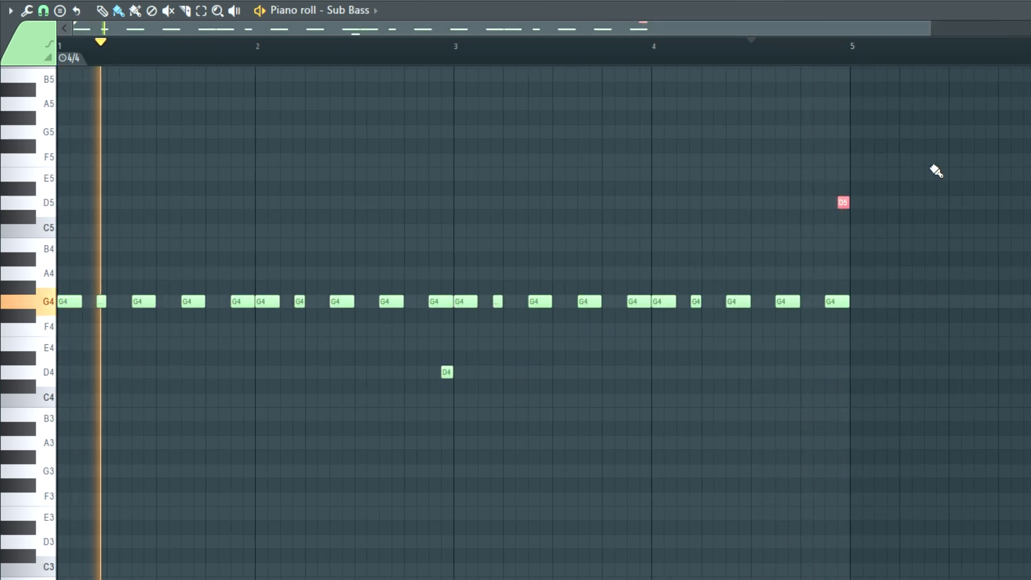
- Duplicate the whole four-bar Sub Bass pattern into bars 5 to 8
{"action": "left_click_drag", "start_coordinate": [933, 28], "coordinate": [1030, 29]}
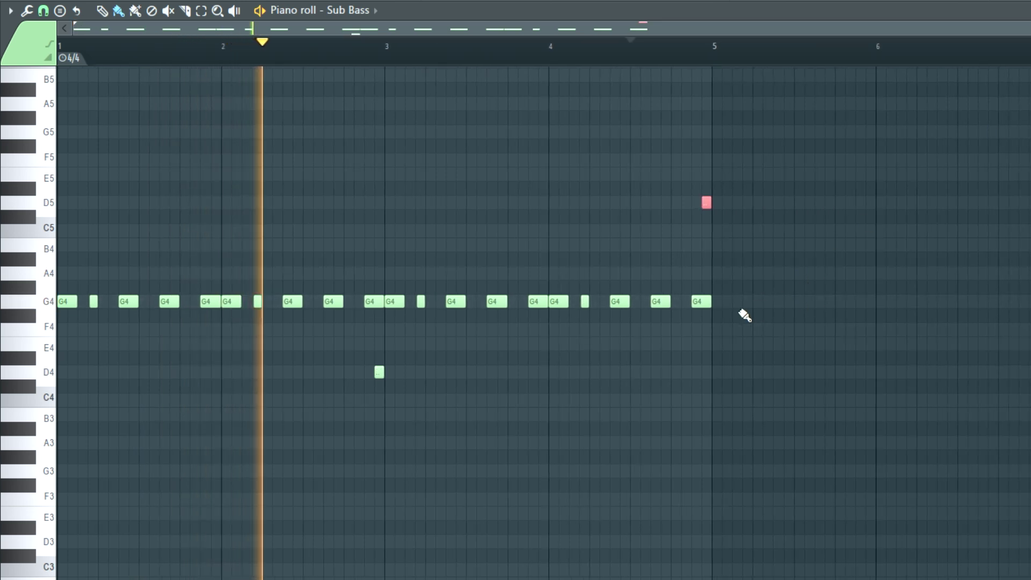
{"action": "key", "text": "ctrl+a"}
{"action": "key", "text": "ctrl+b"}
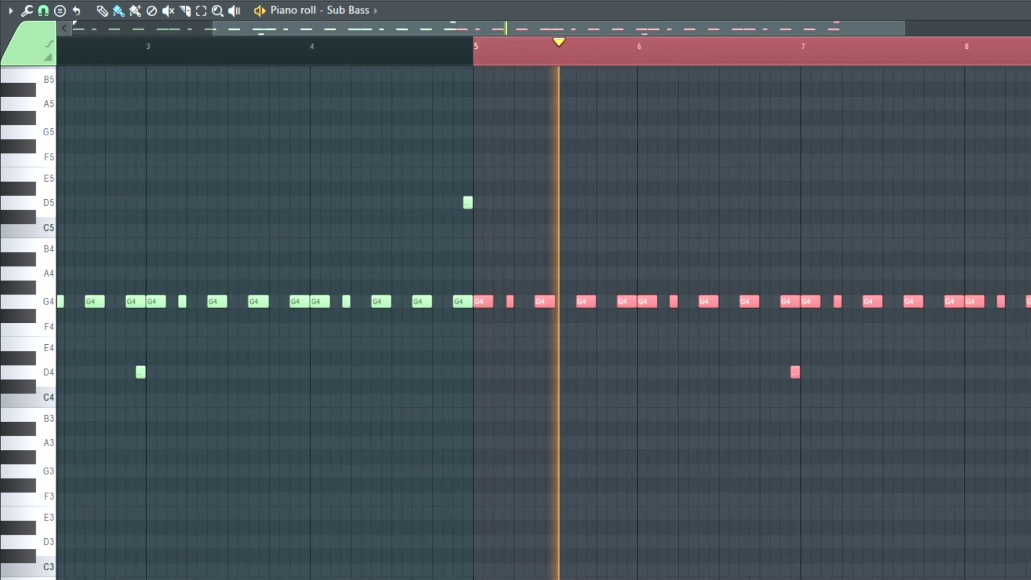
{"action": "left_click_drag", "start_coordinate": [905, 28], "coordinate": [1008, 28]}
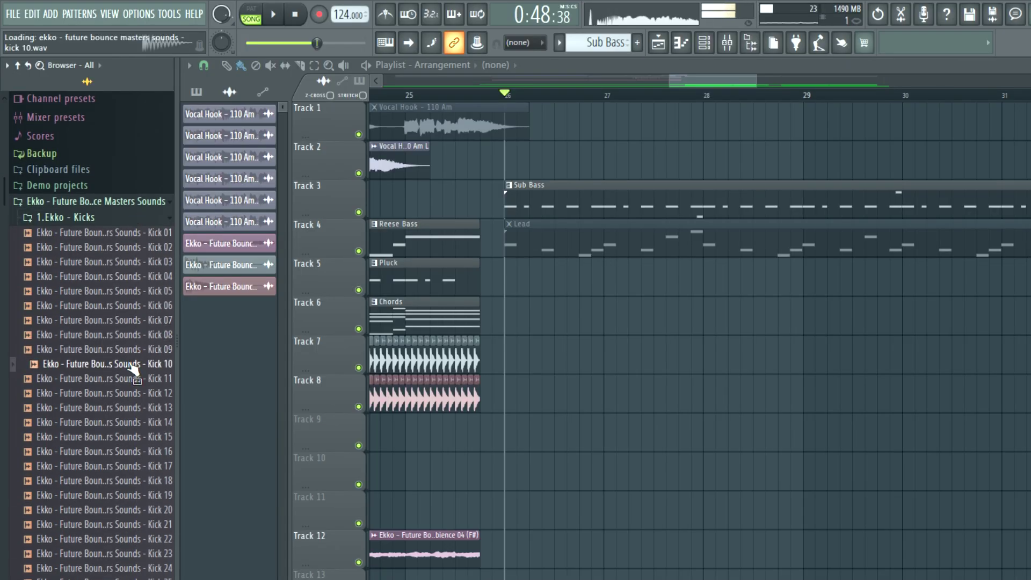
- Audition the Ekko kick samples and place Kick 14 on Track 7 at bar 26
{"action": "left_click", "coordinate": [130, 384]}
{"action": "left_click", "coordinate": [135, 424]}
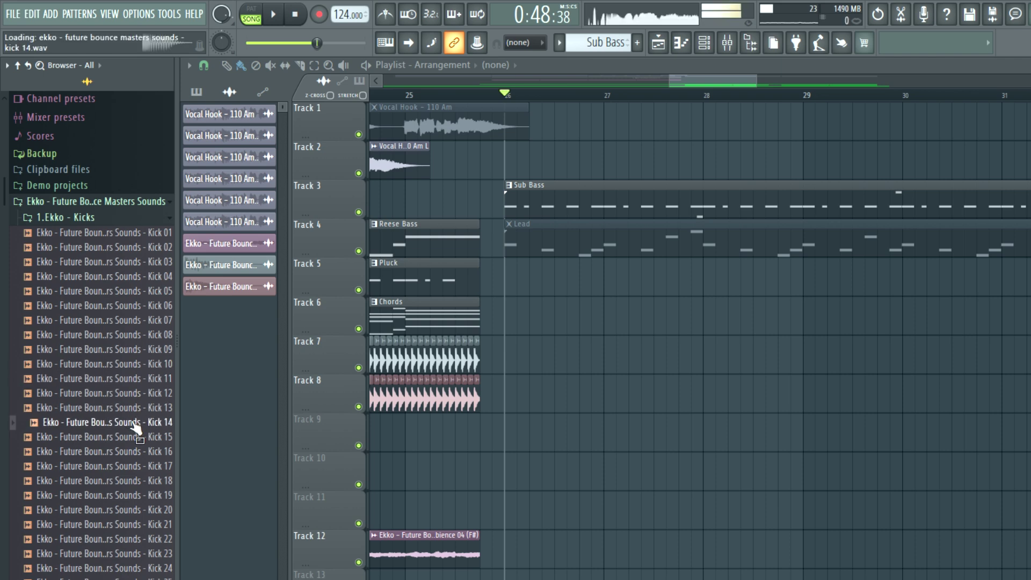
{"action": "left_click_drag", "start_coordinate": [135, 425], "coordinate": [554, 354]}
- Audition further kicks and place Kick 27 on Track 8 at bar 26 as a second kick layer
{"action": "left_click", "coordinate": [76, 224]}
{"action": "left_click", "coordinate": [77, 224]}
{"action": "scroll", "coordinate": [67, 370], "scroll_direction": "down", "scroll_amount": 6}
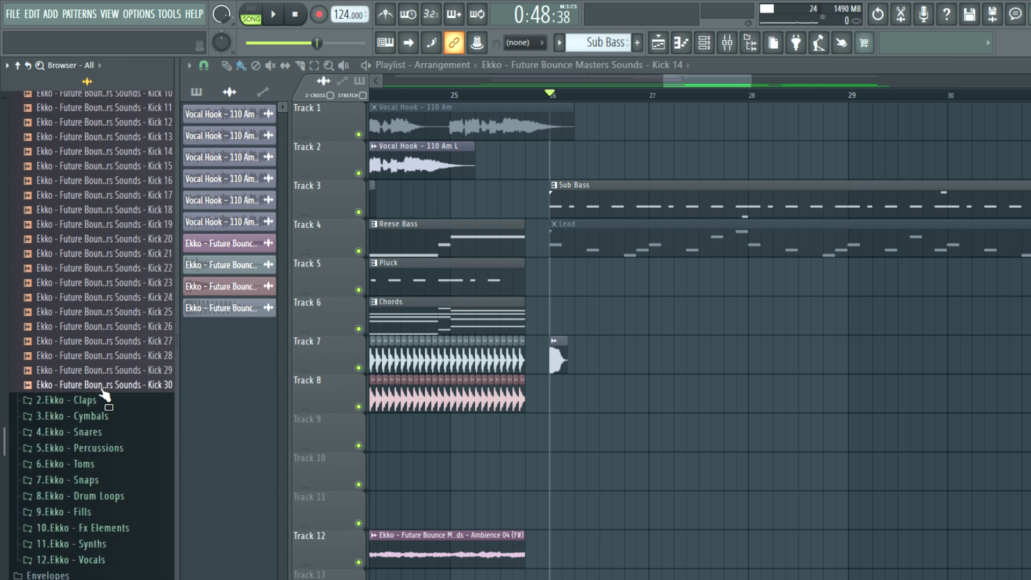
{"action": "left_click", "coordinate": [124, 297]}
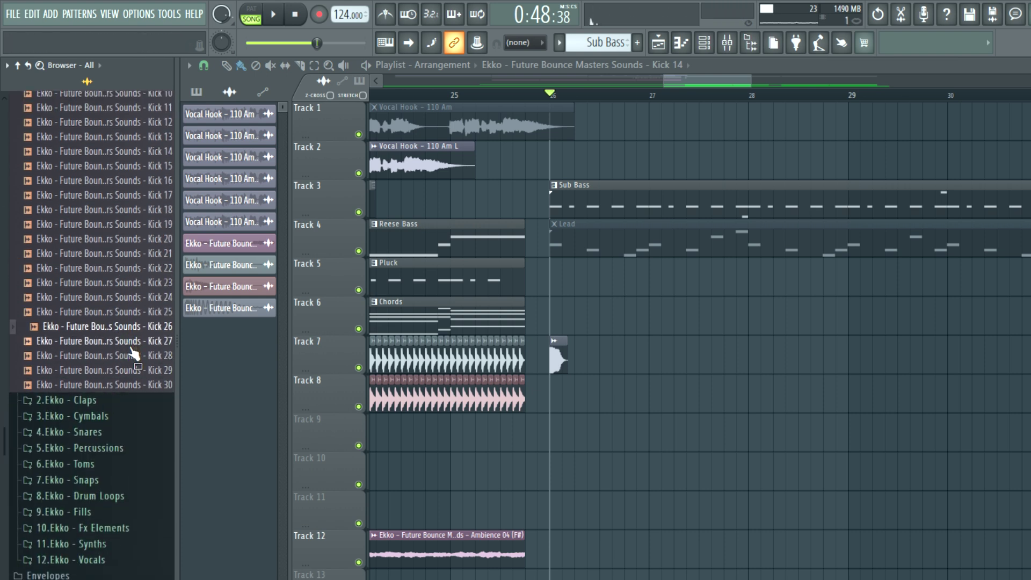
{"action": "key", "text": "Down"}
{"action": "left_click_drag", "start_coordinate": [128, 352], "coordinate": [575, 410]}
- Set Kick 27's quick fade out to 100% in its channel settings
{"action": "scroll", "coordinate": [604, 184], "scroll_direction": "up", "scroll_amount": 2}
{"action": "double_click", "coordinate": [466, 361]}
{"action": "left_click_drag", "start_coordinate": [514, 336], "coordinate": [514, 290]}
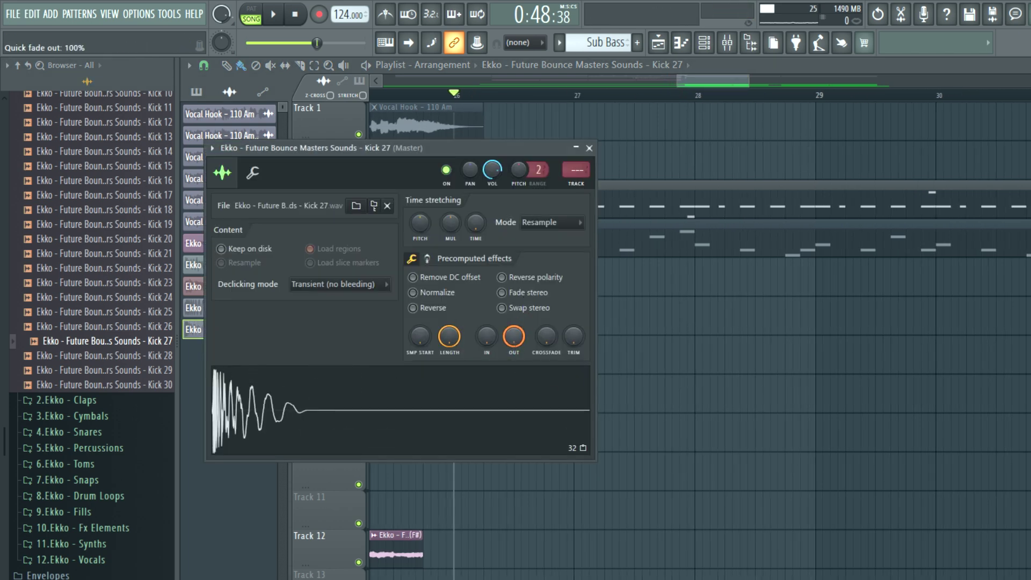
{"action": "left_click", "coordinate": [589, 148]}
- Increase Kick 14's quick fade out and slightly lower its channel volume
{"action": "left_click_drag", "start_coordinate": [748, 79], "coordinate": [700, 78]}
{"action": "double_click", "coordinate": [653, 349]}
{"action": "left_click_drag", "start_coordinate": [495, 319], "coordinate": [491, 297]}
{"action": "left_click_drag", "start_coordinate": [472, 130], "coordinate": [604, 140]}
{"action": "left_click_drag", "start_coordinate": [604, 162], "coordinate": [603, 167]}
{"action": "left_click", "coordinate": [702, 140]}
- Layer the two kicks on Tracks 6 and 7 on every beat of bars 26 and 27, auditioning them
{"action": "left_click_drag", "start_coordinate": [698, 355], "coordinate": [732, 350]}
{"action": "key", "text": "space"}
{"action": "left_click_drag", "start_coordinate": [831, 391], "coordinate": [823, 363]}
{"action": "key", "text": "space"}
{"action": "key", "text": "space"}
{"action": "left_click_drag", "start_coordinate": [697, 80], "coordinate": [716, 82]}
{"action": "key", "text": "space"}
{"action": "left_click_drag", "start_coordinate": [703, 82], "coordinate": [714, 82]}
{"action": "left_click_drag", "start_coordinate": [617, 382], "coordinate": [599, 358]}
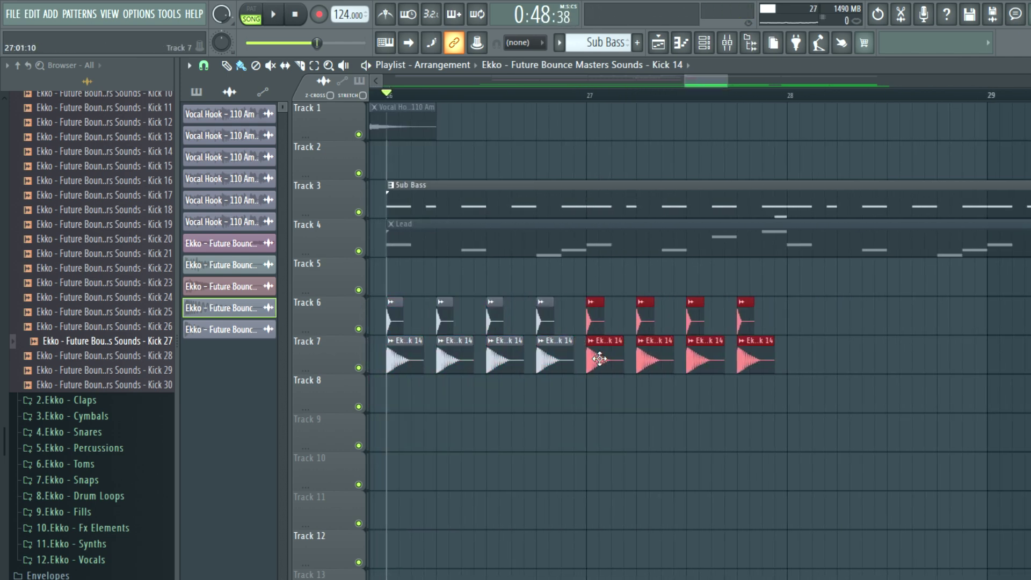
- Play the two-bar kick pattern and copy it across bars 28 to 33
{"action": "key", "text": "space"}
{"action": "left_click_drag", "start_coordinate": [806, 410], "coordinate": [382, 298]}
{"action": "left_click_drag", "start_coordinate": [402, 357], "coordinate": [813, 363]}
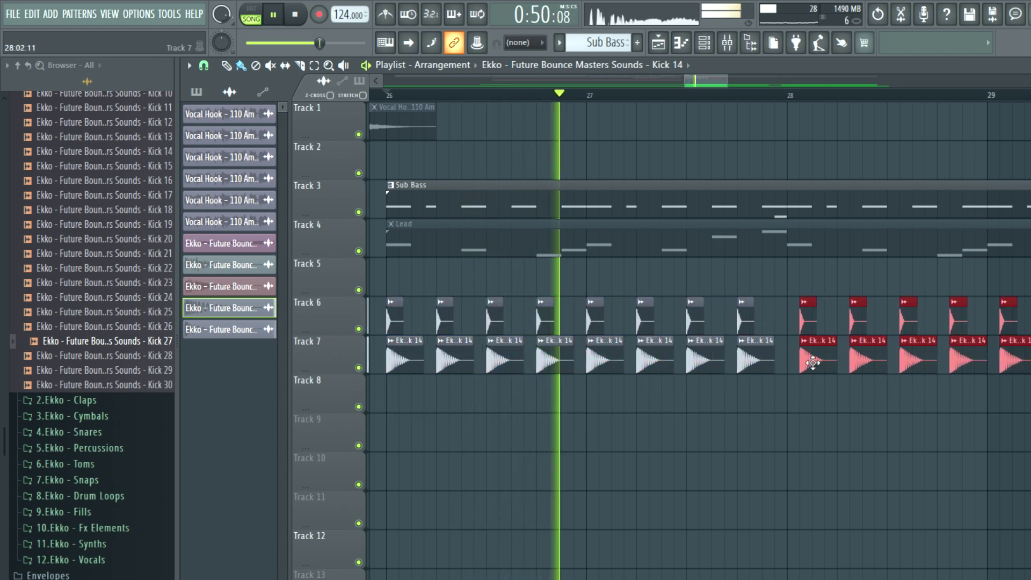
{"action": "left_click_drag", "start_coordinate": [728, 81], "coordinate": [774, 82]}
{"action": "left_click_drag", "start_coordinate": [864, 397], "coordinate": [419, 314]}
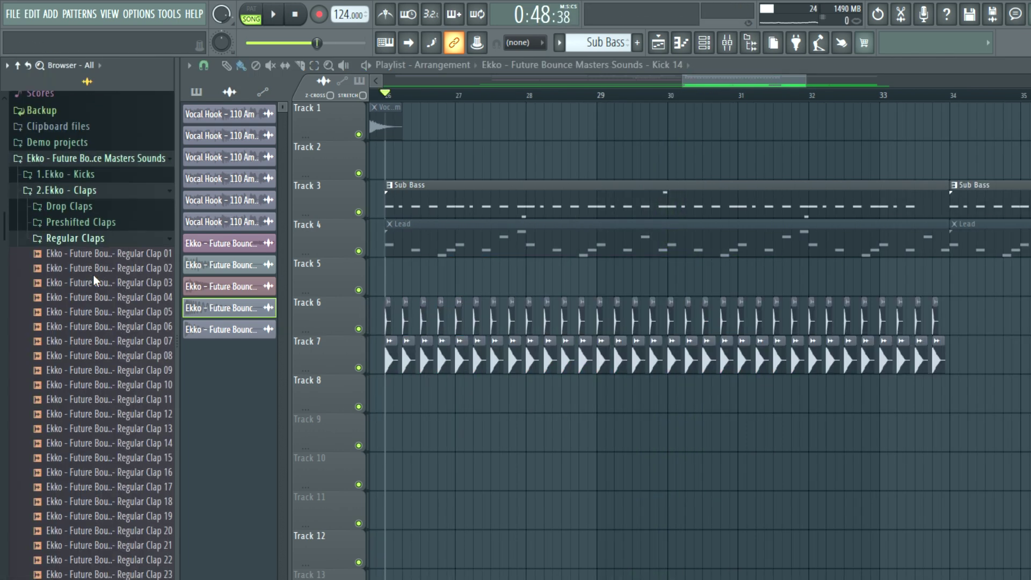
- Audition the regular claps and place Regular Clap 04 on Track 8 and Regular Clap 27 on Track 9 at beat 2 of bar 30
{"action": "left_click_drag", "start_coordinate": [113, 296], "coordinate": [122, 295]}
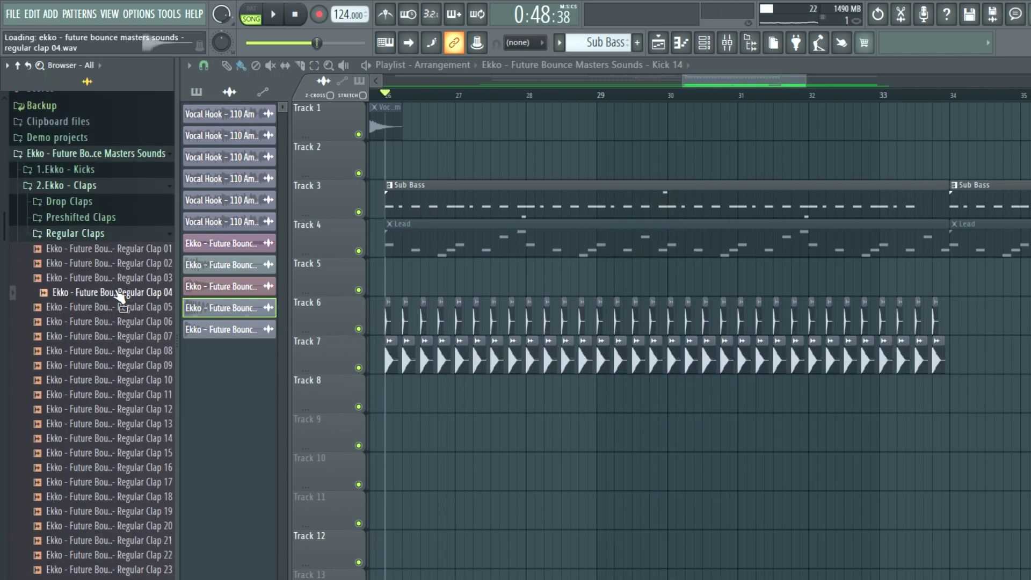
{"action": "left_click_drag", "start_coordinate": [119, 297], "coordinate": [698, 400]}
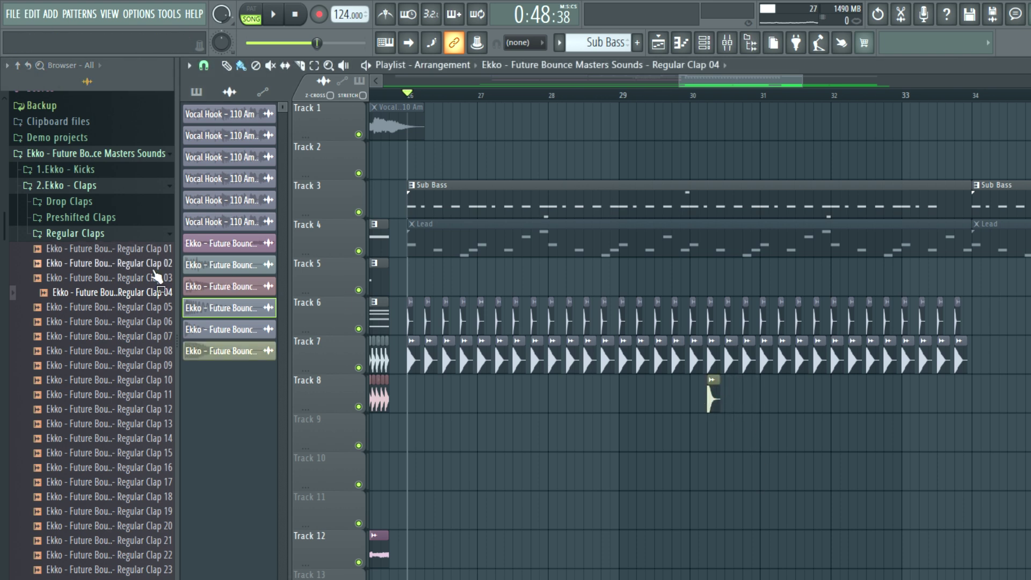
{"action": "left_click_drag", "start_coordinate": [156, 276], "coordinate": [152, 473]}
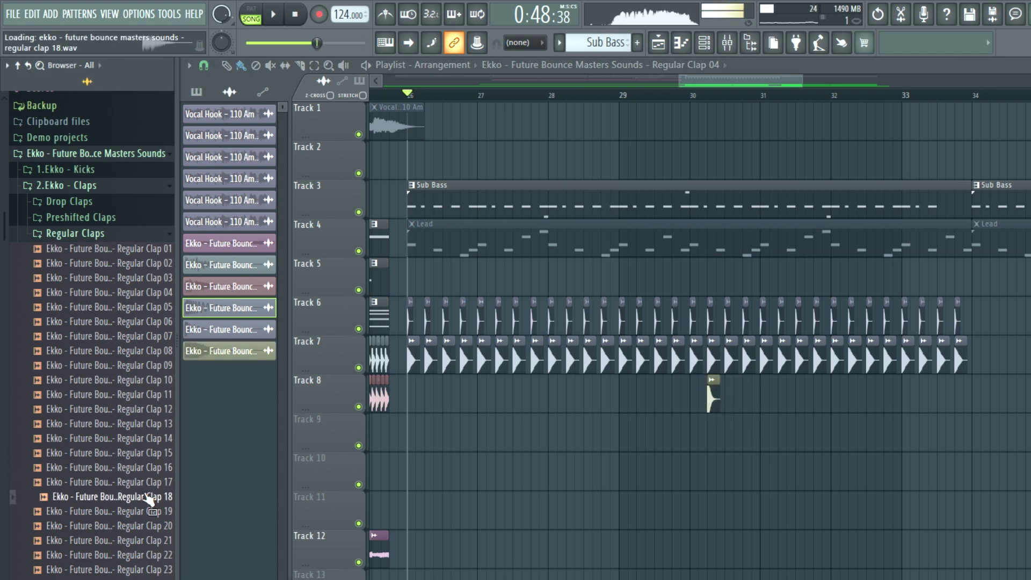
{"action": "left_click_drag", "start_coordinate": [148, 514], "coordinate": [172, 361]}
{"action": "left_click_drag", "start_coordinate": [309, 397], "coordinate": [719, 432]}
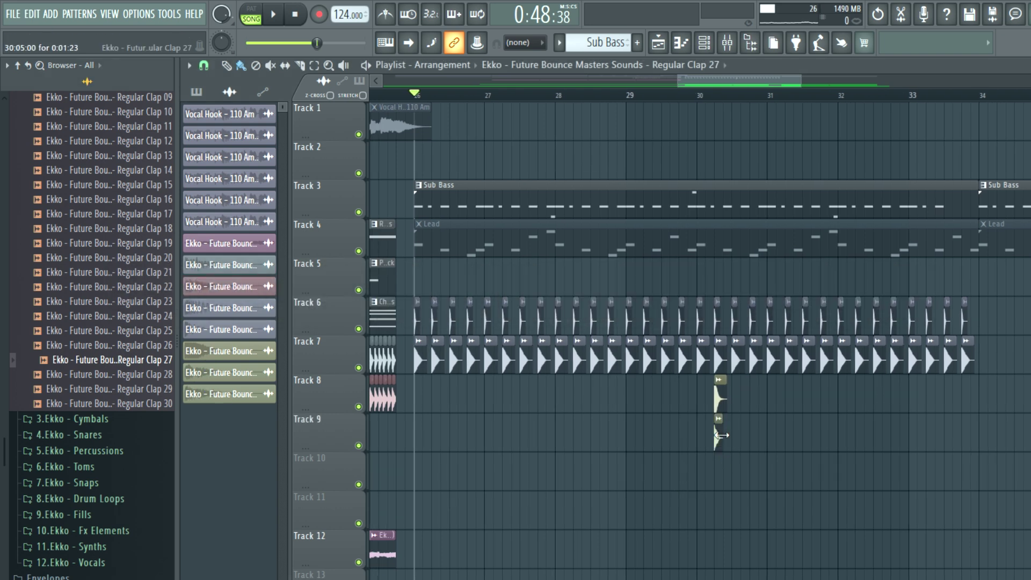
- Play from just before bar 30 and lower Regular Clap 27's channel volume
{"action": "left_click_drag", "start_coordinate": [682, 84], "coordinate": [706, 84]}
{"action": "left_click", "coordinate": [593, 95]}
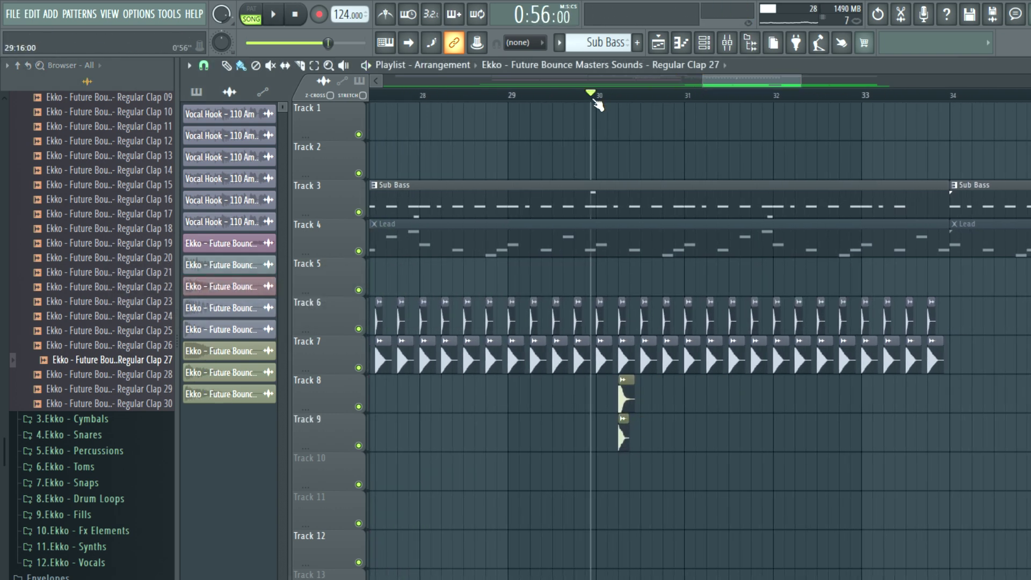
{"action": "key", "text": "space"}
{"action": "double_click", "coordinate": [628, 436]}
{"action": "key", "text": "space"}
{"action": "left_click_drag", "start_coordinate": [546, 224], "coordinate": [547, 236]}
{"action": "left_click", "coordinate": [643, 203]}
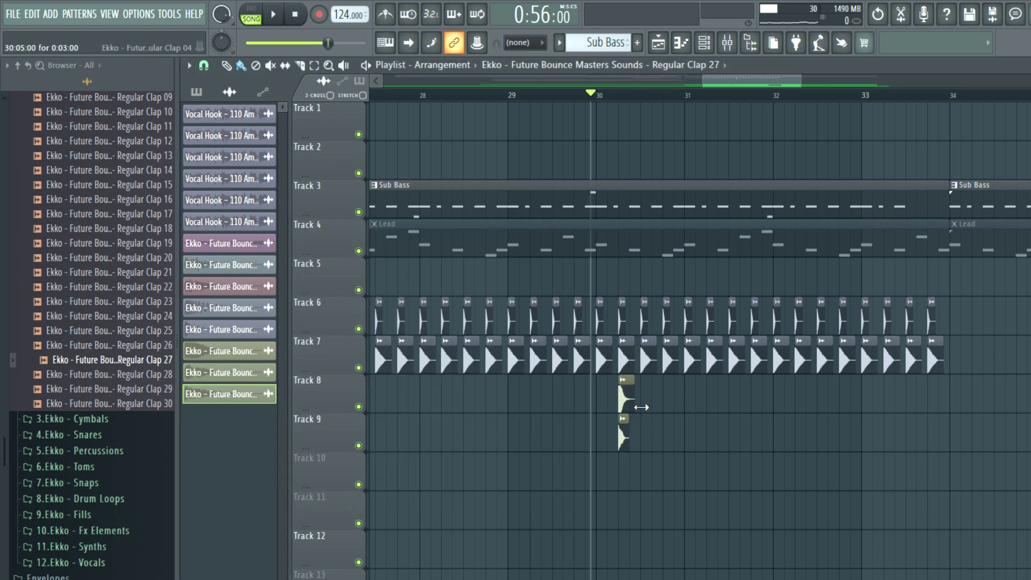
- Lower Regular Clap 04's channel volume
{"action": "double_click", "coordinate": [628, 395]}
{"action": "left_click_drag", "start_coordinate": [511, 188], "coordinate": [510, 200]}
{"action": "left_click_drag", "start_coordinate": [538, 170], "coordinate": [647, 170]}
{"action": "left_click", "coordinate": [714, 167]}
- Repeat both layered claps on beats 2 and 4 through bars 30 to 33 while listening back
{"action": "key", "text": "space"}
{"action": "left_click_drag", "start_coordinate": [705, 438], "coordinate": [725, 403]}
{"action": "key", "text": "space"}
{"action": "double_click", "coordinate": [730, 399]}
{"action": "key", "text": "Escape"}
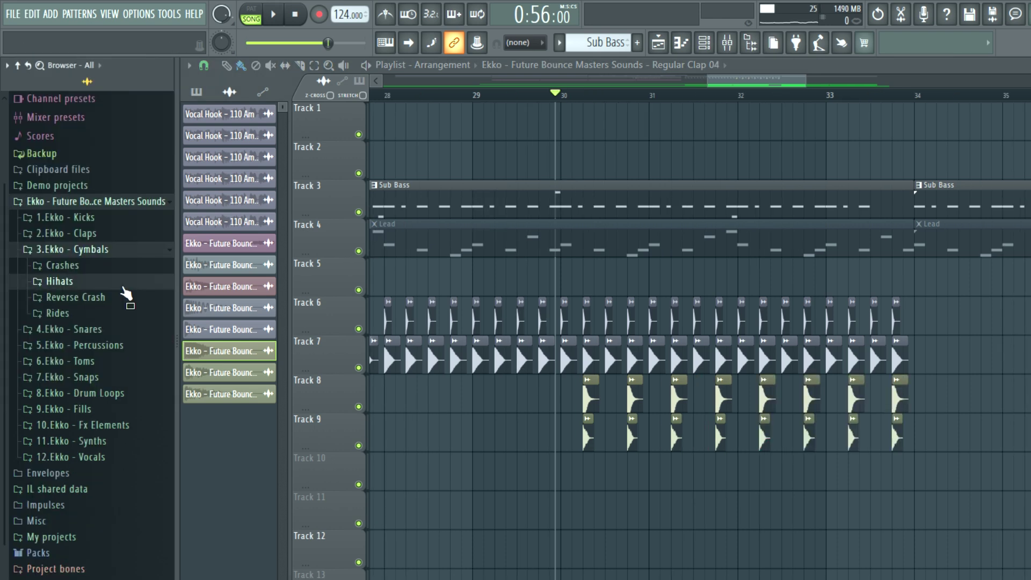
- Audition the open hi-hats and place Open Hat 08 on Track 10 on the four offbeats of bar 30
{"action": "left_click", "coordinate": [126, 283]}
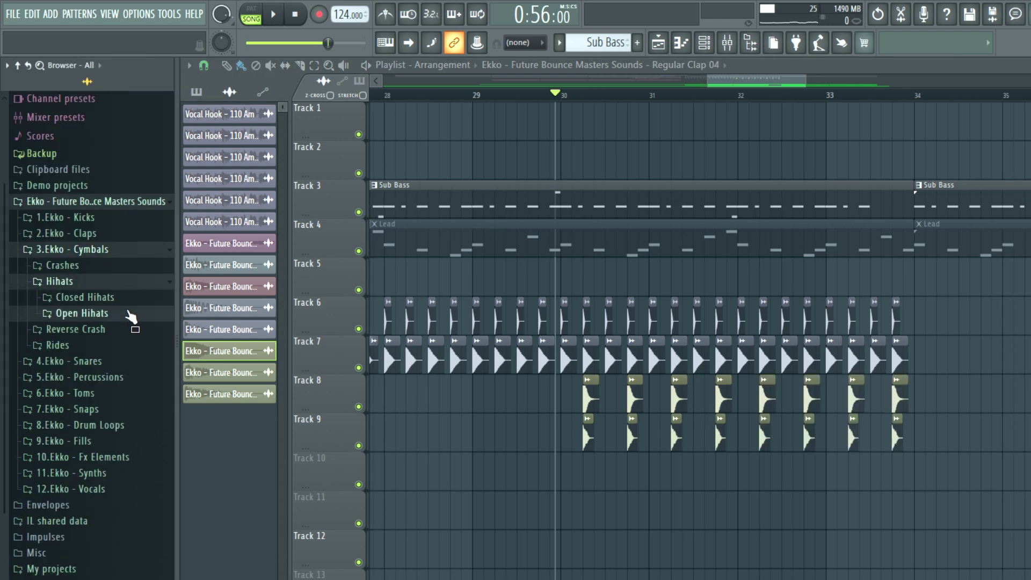
{"action": "left_click", "coordinate": [134, 317]}
{"action": "left_click", "coordinate": [133, 328]}
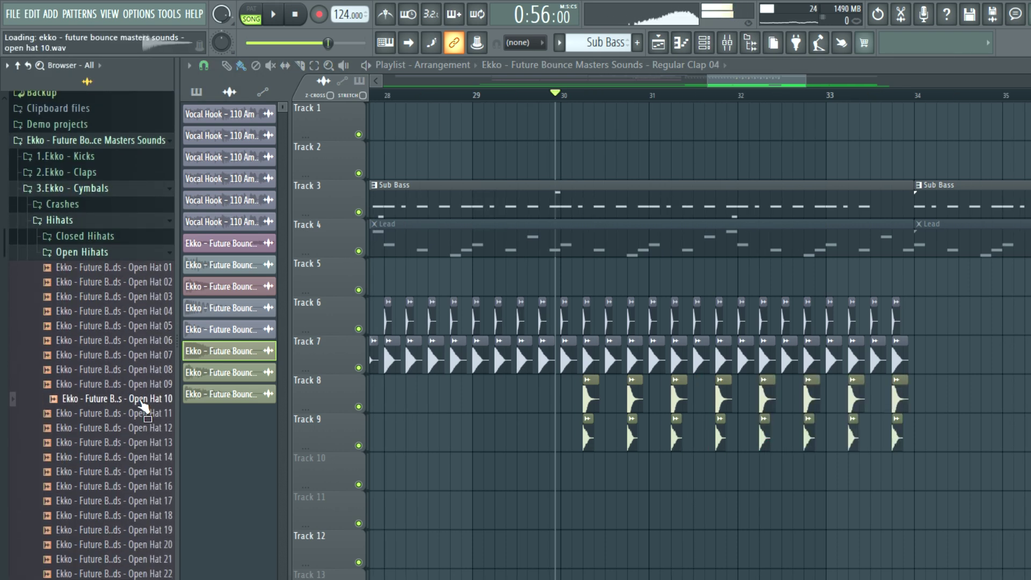
{"action": "left_click_drag", "start_coordinate": [248, 405], "coordinate": [616, 477]}
{"action": "left_click", "coordinate": [638, 476]}
{"action": "left_click", "coordinate": [662, 477]}
{"action": "left_click", "coordinate": [684, 478]}
{"action": "key", "text": "space"}
- Duplicate the bar 30 open hat pattern across bars 31 to 33
{"action": "left_click_drag", "start_coordinate": [708, 491], "coordinate": [611, 466]}
{"action": "key", "text": "ctrl+b"}
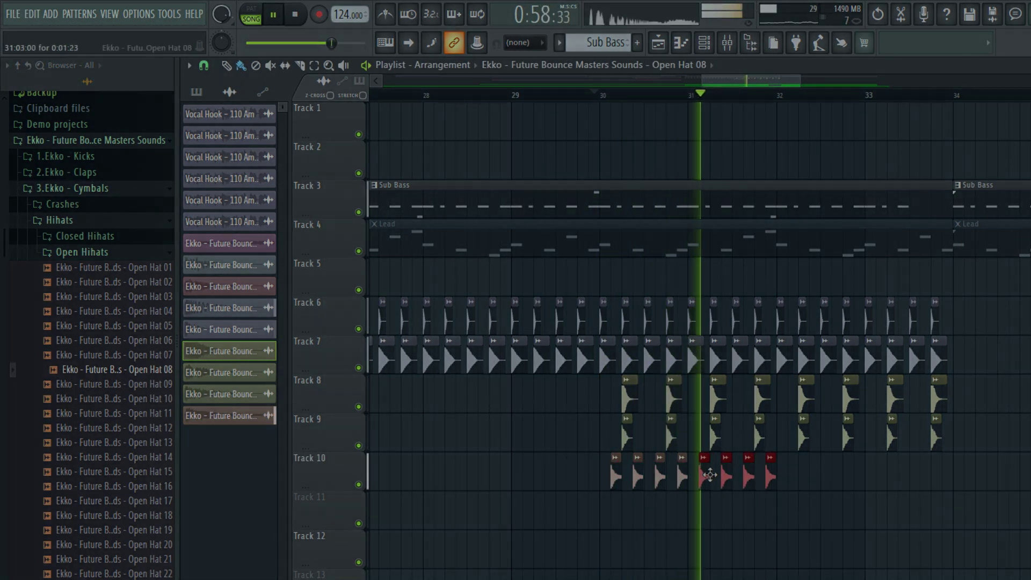
{"action": "key", "text": "ctrl+b"}
{"action": "key", "text": "ctrl+b"}
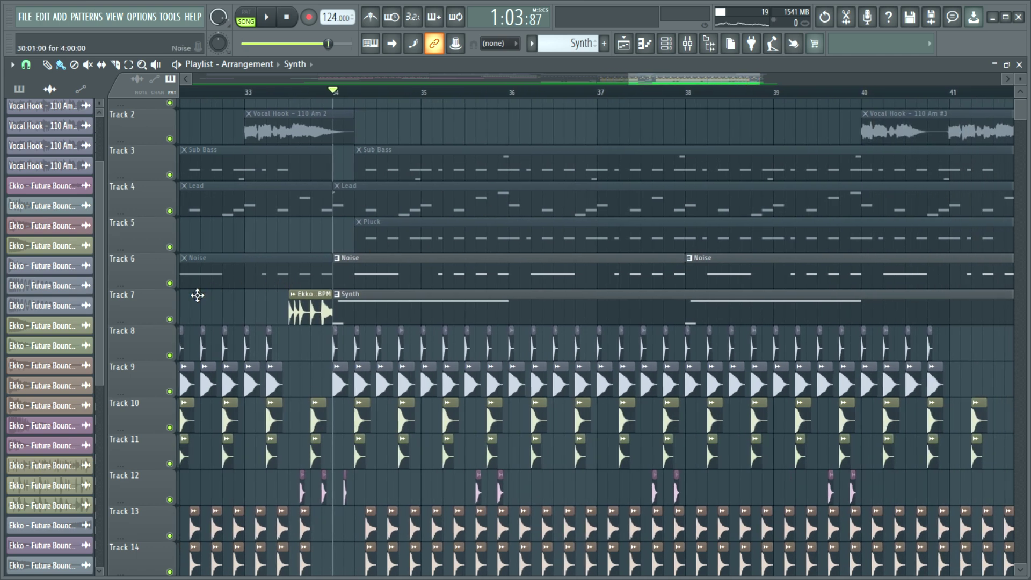
- Solo the Noise track and listen to it, and play back the Synth part on Track 7
{"action": "right_click", "coordinate": [170, 283]}
{"action": "key", "text": "space"}
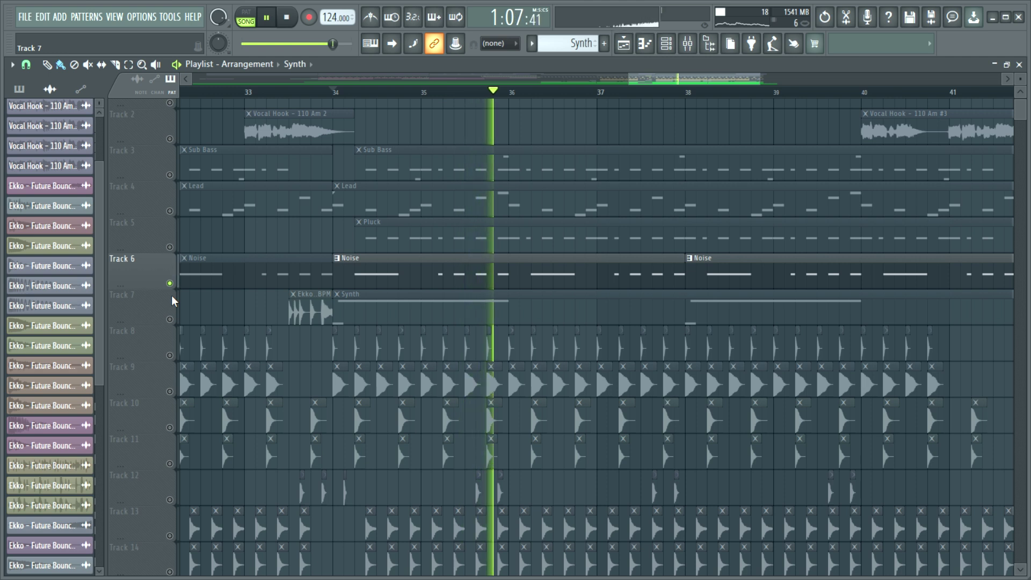
{"action": "key", "text": "space"}
{"action": "left_click", "coordinate": [172, 310]}
{"action": "key", "text": "space"}
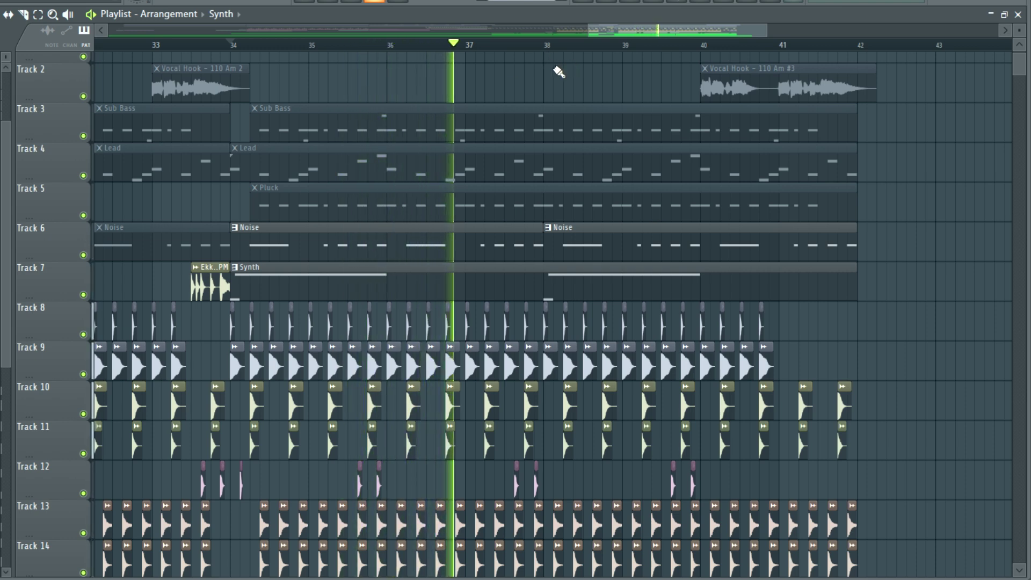
{"action": "left_click_drag", "start_coordinate": [1019, 67], "coordinate": [1019, 75]}
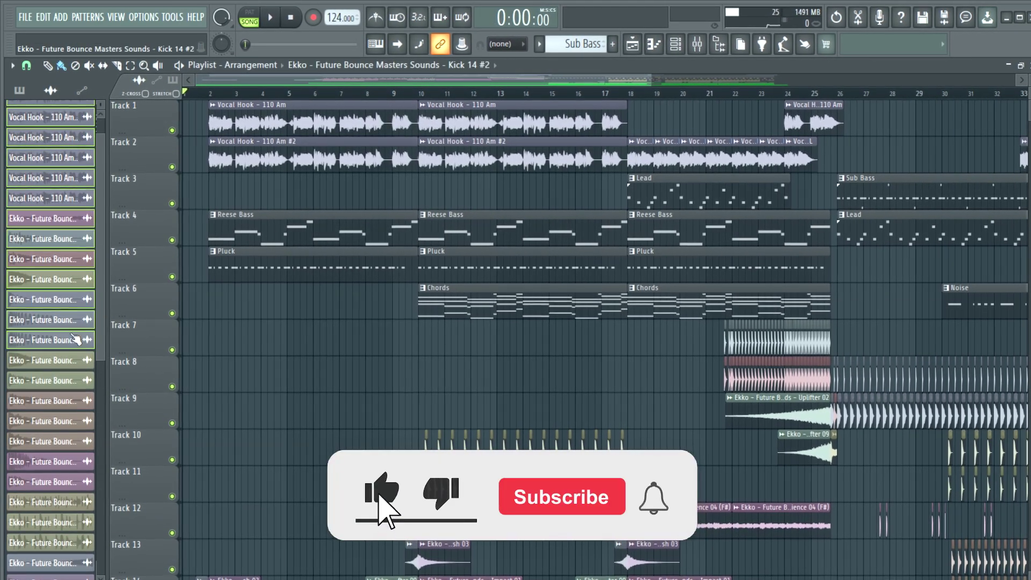
- Select every audio clip in the picker list and recolour them all green
{"action": "scroll", "coordinate": [74, 336], "scroll_direction": "down", "scroll_amount": 4}
{"action": "left_click_drag", "start_coordinate": [71, 334], "coordinate": [77, 566]}
{"action": "scroll", "coordinate": [76, 470], "scroll_direction": "down", "scroll_amount": 5}
{"action": "scroll", "coordinate": [96, 375], "scroll_direction": "up", "scroll_amount": 10}
{"action": "right_click", "coordinate": [80, 130]}
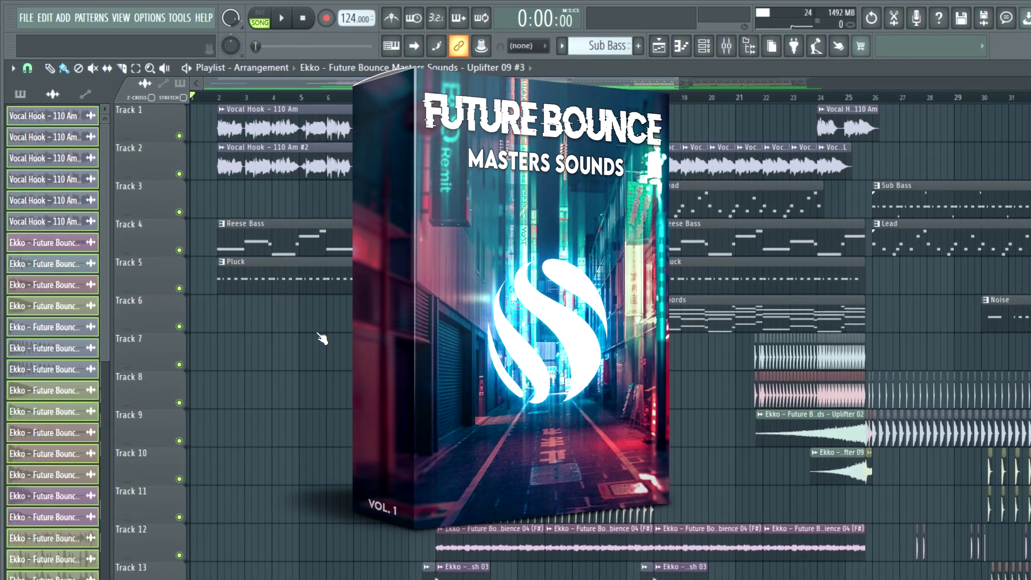
{"action": "left_click", "coordinate": [638, 457]}
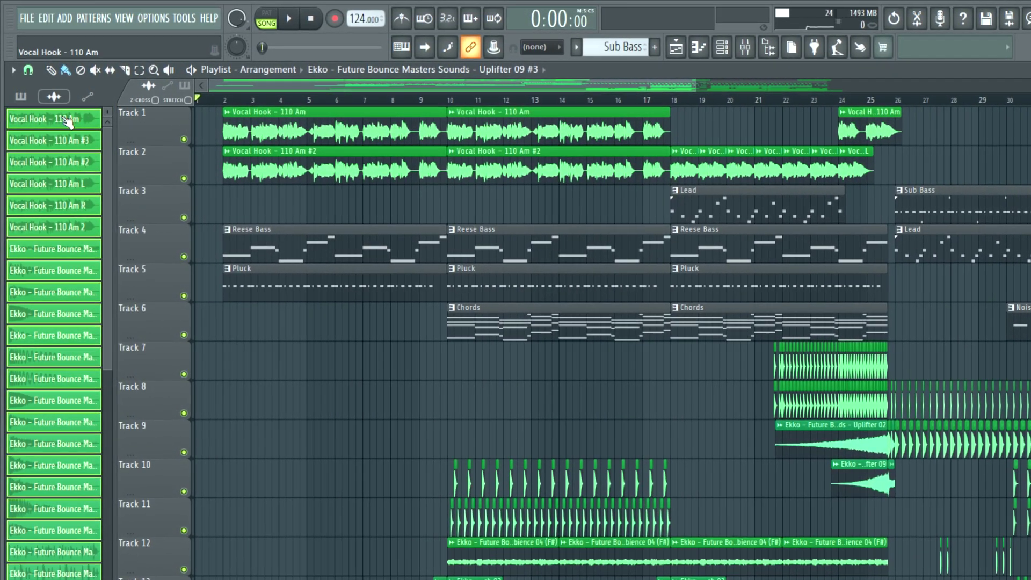
- Show the patterns in the picker and follow the full arrangement during playback
{"action": "left_click", "coordinate": [20, 96]}
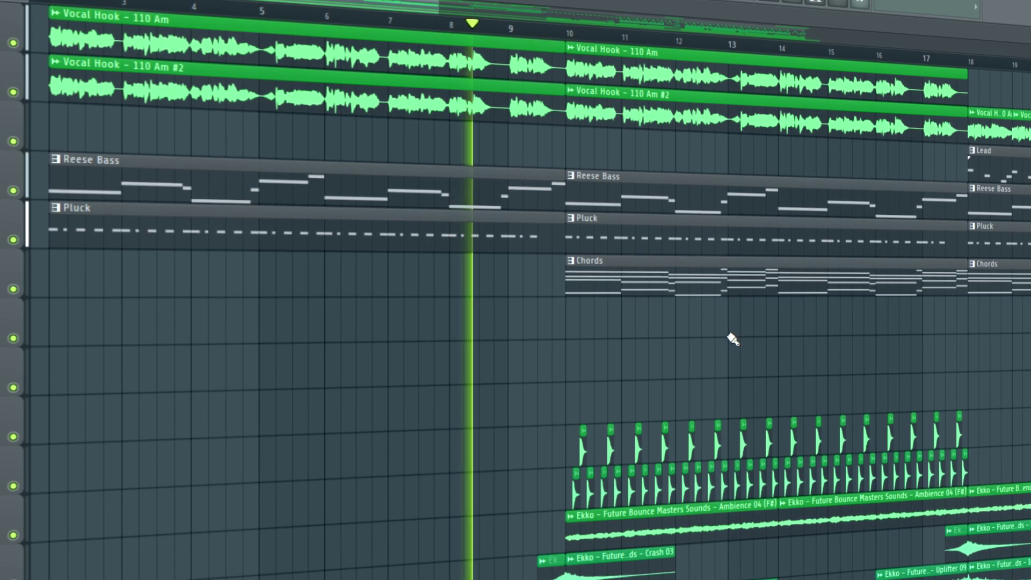
{"action": "left_click_drag", "start_coordinate": [377, 1], "coordinate": [468, 4]}
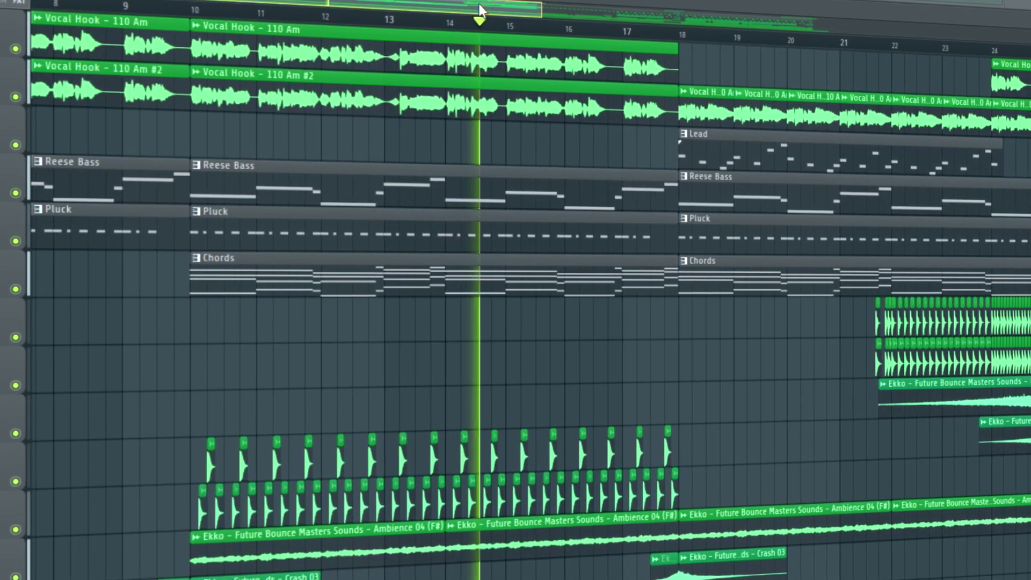